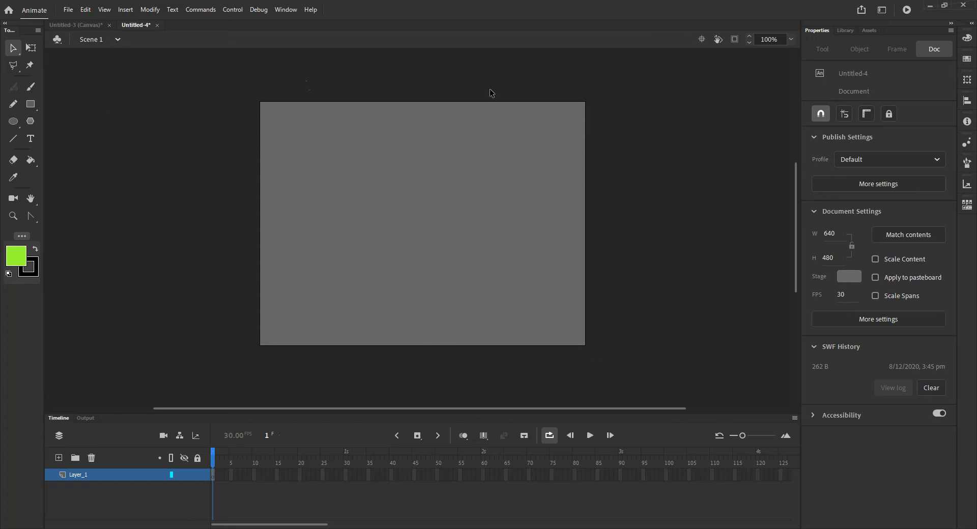
Draw a green circle about 79 px across in the upper middle of the stage and position it at X 270, Y 90
click(16, 121)
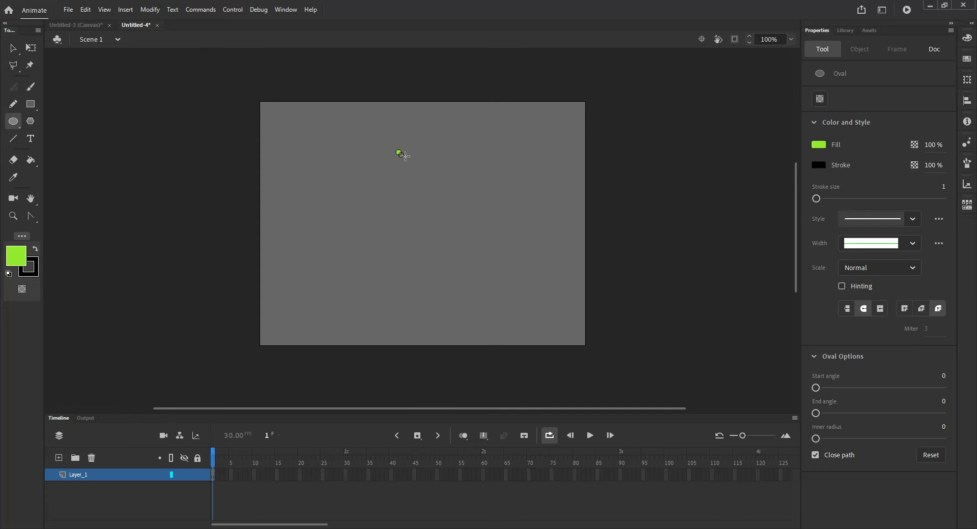
drag(396, 149, 436, 189)
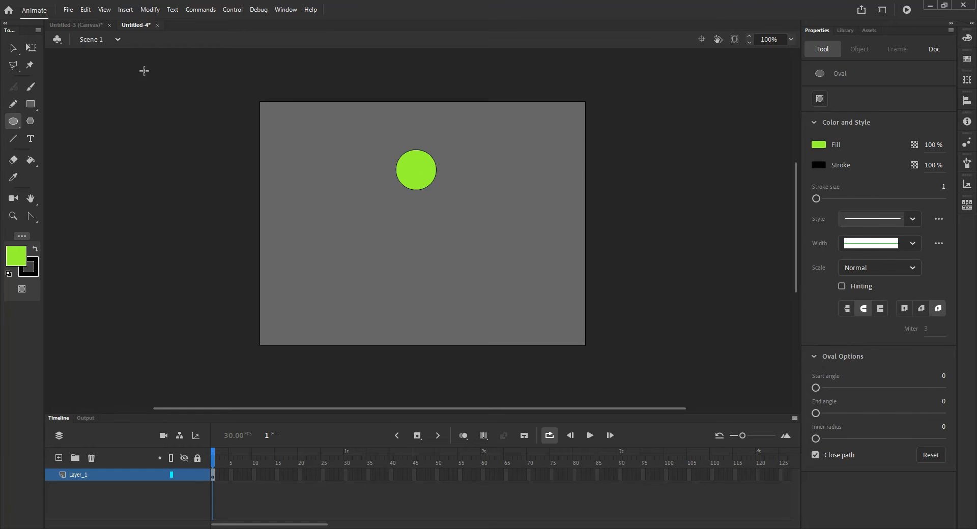
click(13, 48)
drag(350, 135, 478, 214)
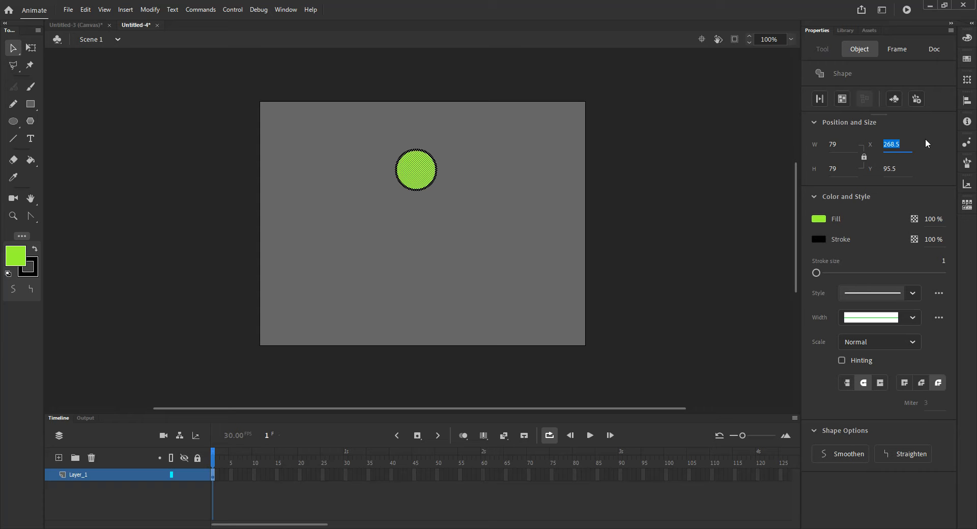
text(270)
key(Tab)
text(1)
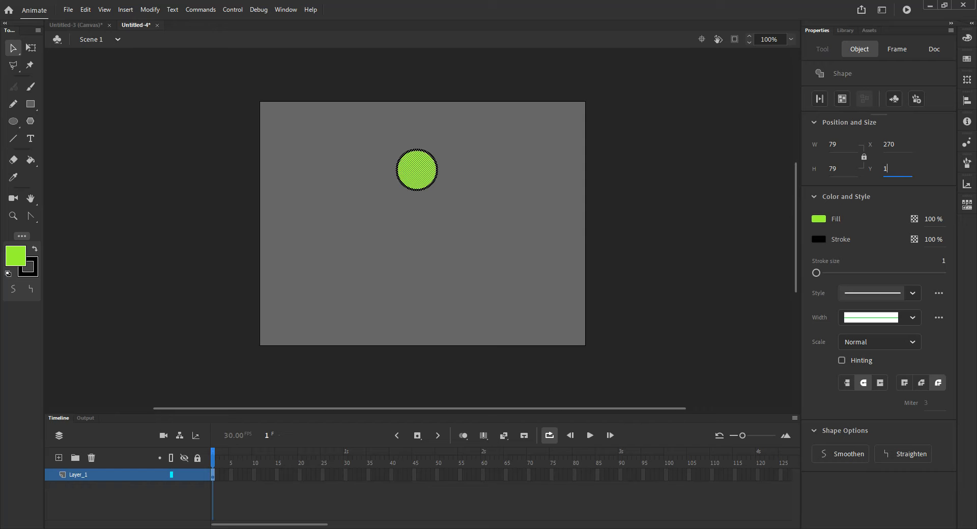
key(BackSpace)
text(90)
key(Return)
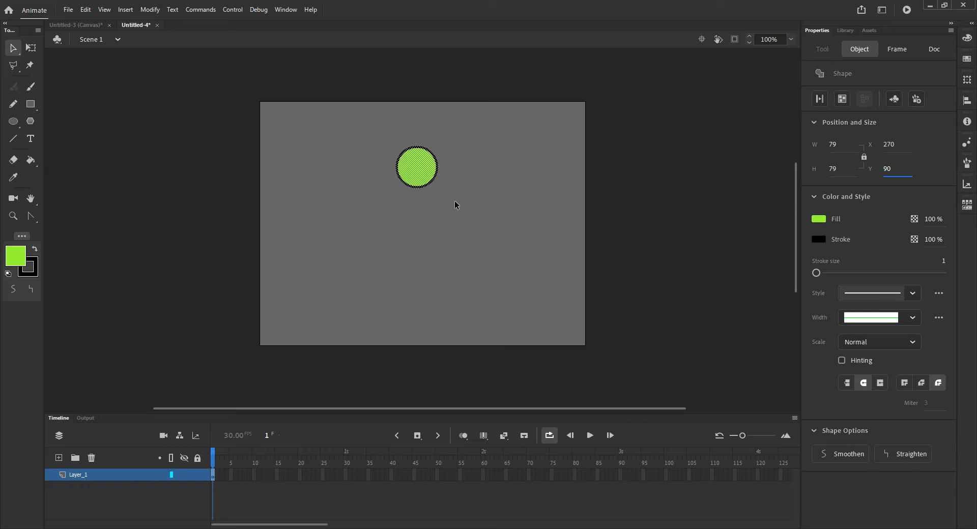
Convert the circle to a graphic symbol named ball with its registration point at the centre
click(153, 10)
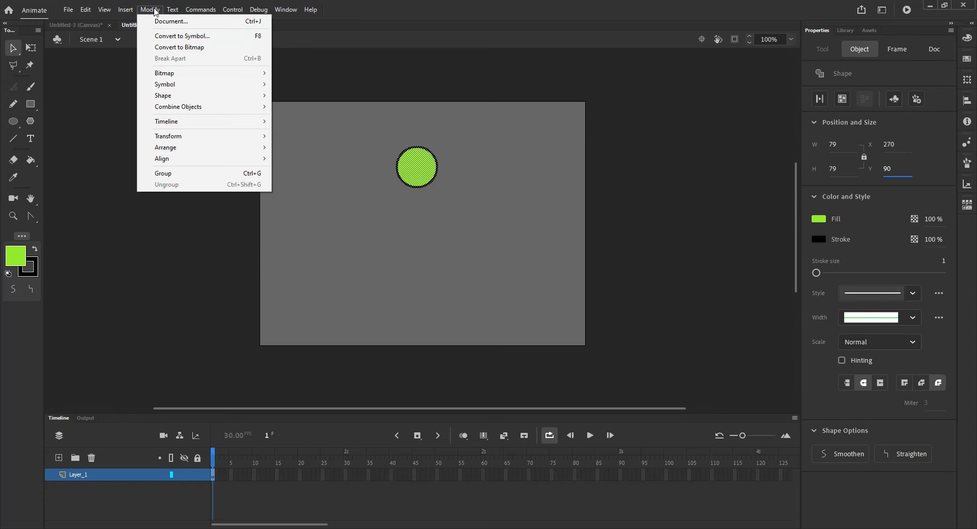
click(177, 36)
drag(268, 93, 293, 71)
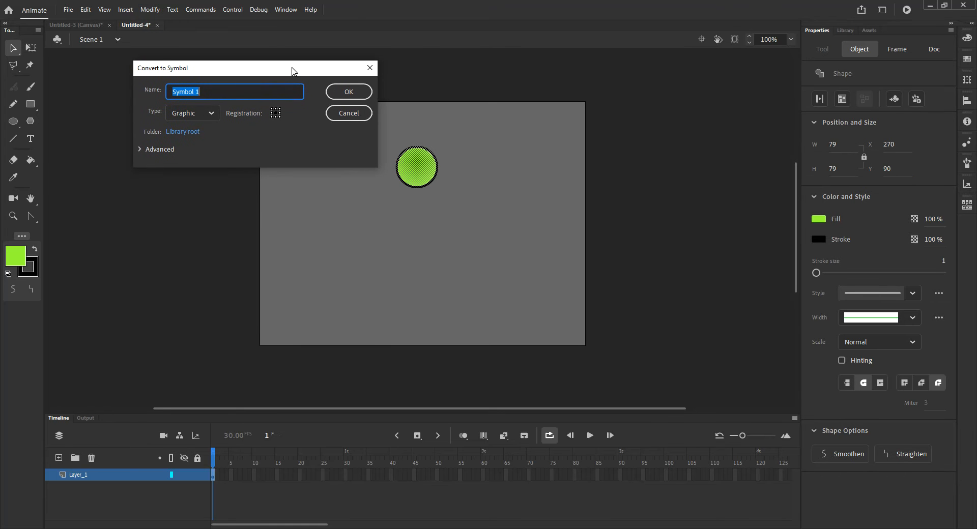
text(ball)
click(207, 118)
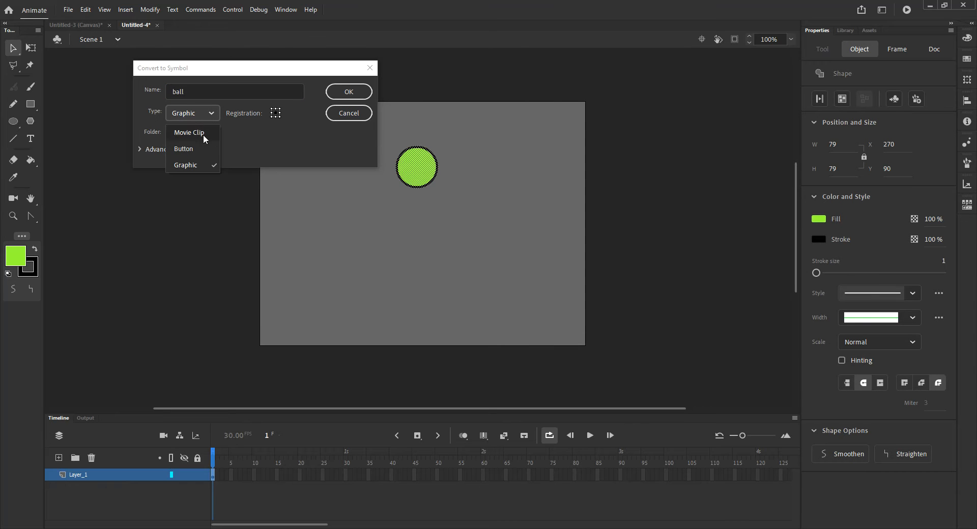
click(250, 130)
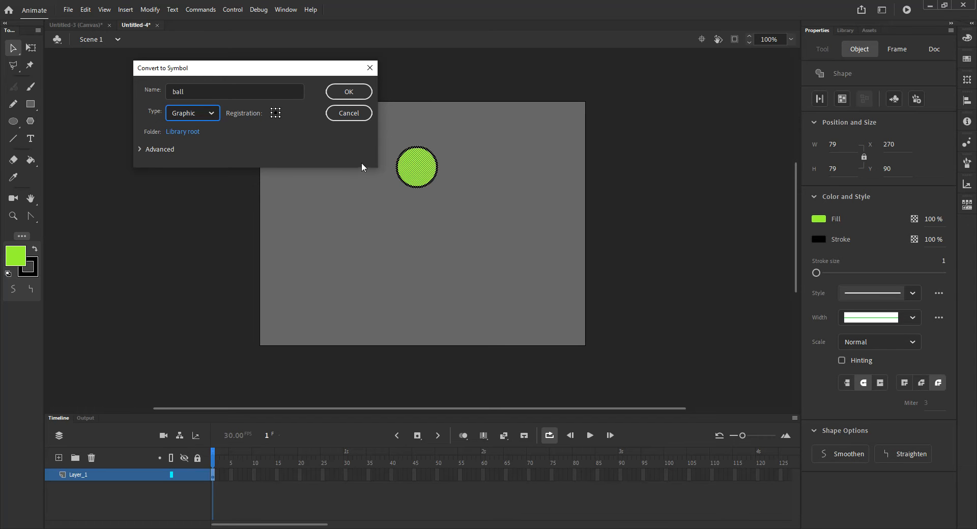
click(280, 111)
click(349, 93)
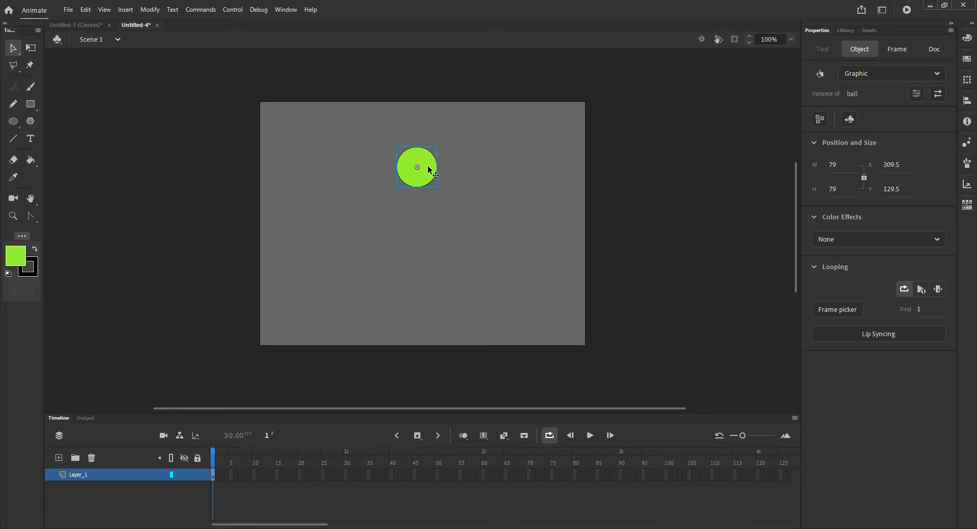
Move the ball's transformation point to its bottom centre with Free Transform, undoing the trial resizes
click(31, 48)
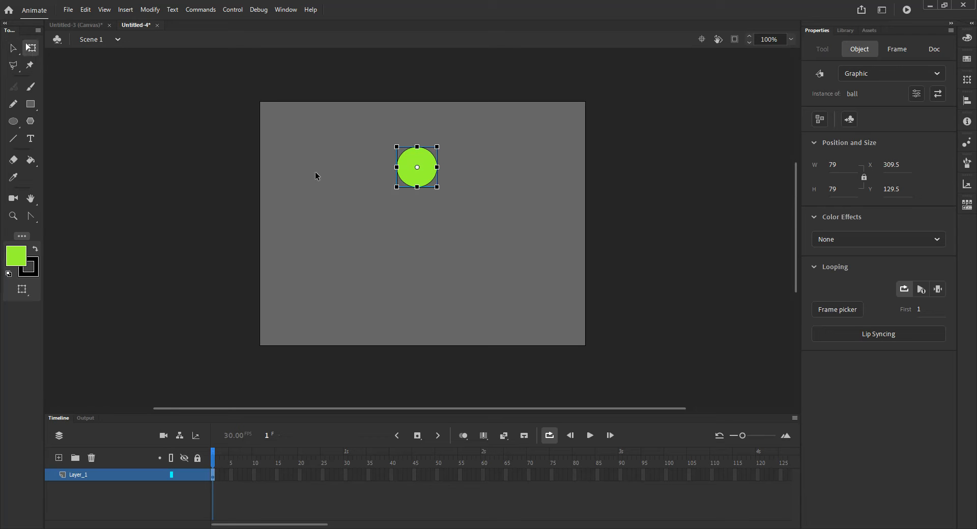
drag(436, 149, 481, 143)
key(ctrl+z)
mouse_move(417, 186)
mouse_down()
mouse_move(415, 169)
mouse_move(417, 187)
mouse_up()
drag(439, 145, 461, 135)
key(ctrl+z)
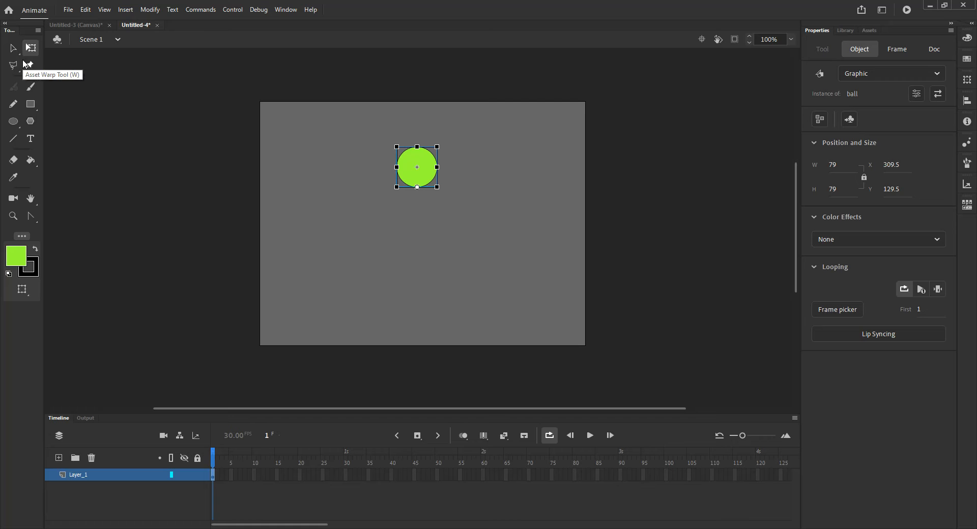
click(14, 48)
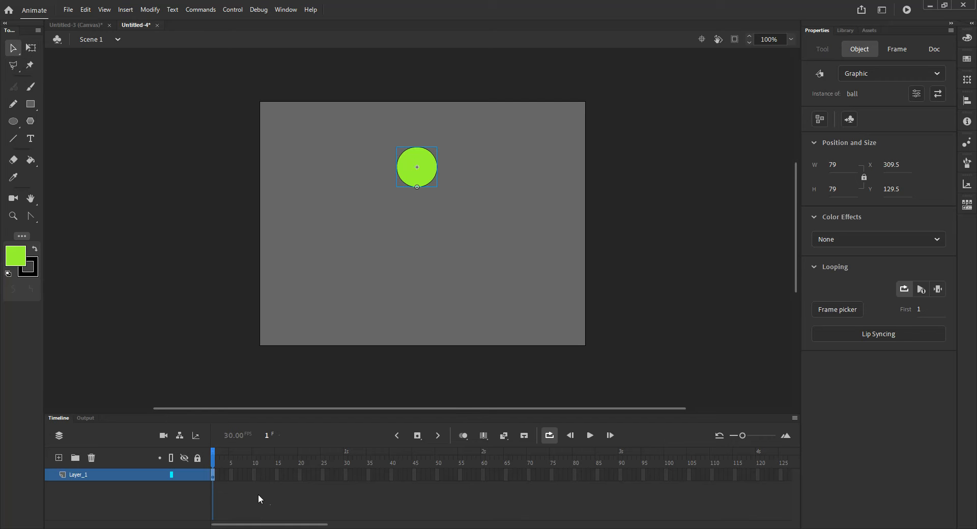
Create a motion tween for the ball at frame 1 and remove the frames beyond frame 20
right_click(212, 470)
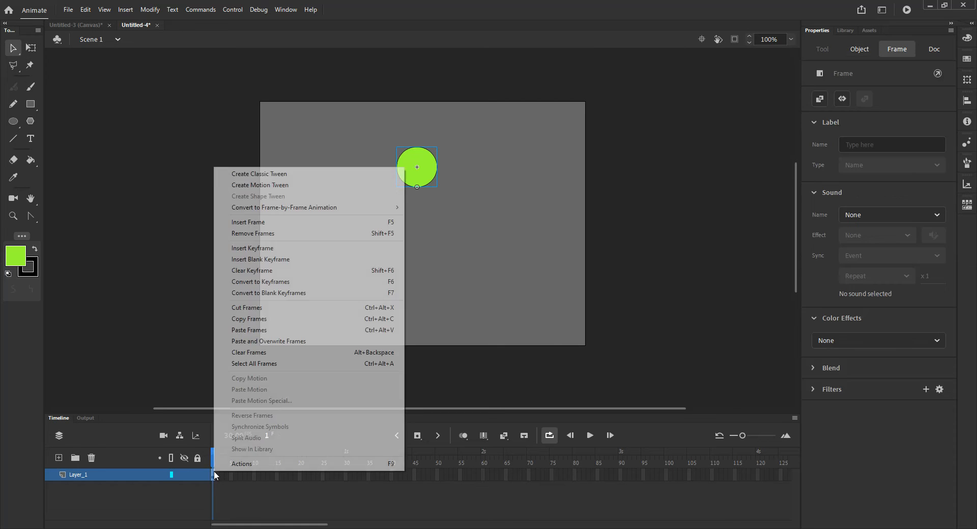
click(285, 185)
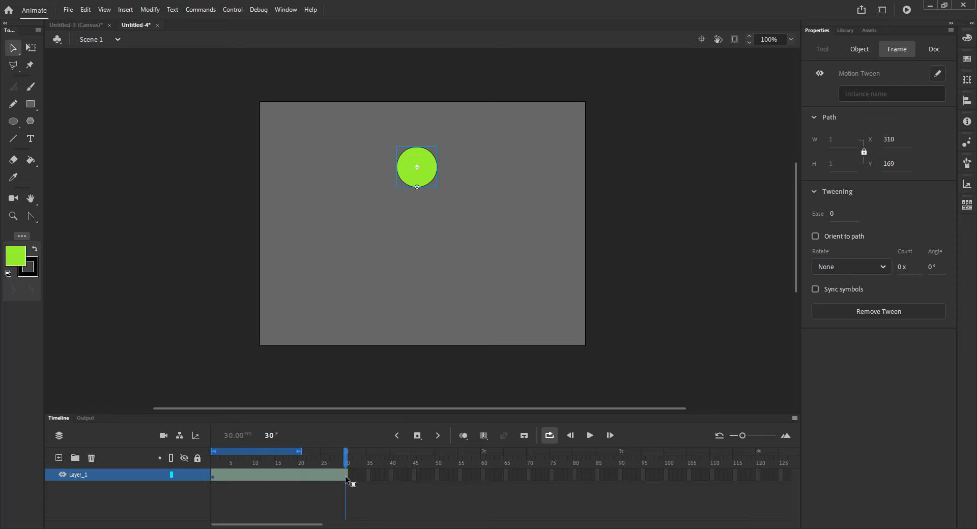
click(306, 473)
click(309, 486)
drag(304, 473, 348, 475)
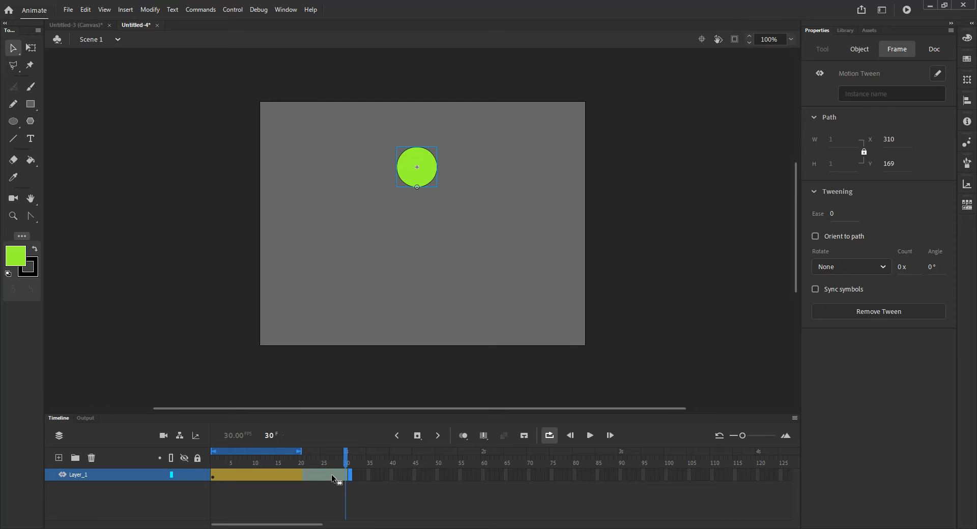
key(shift+F5)
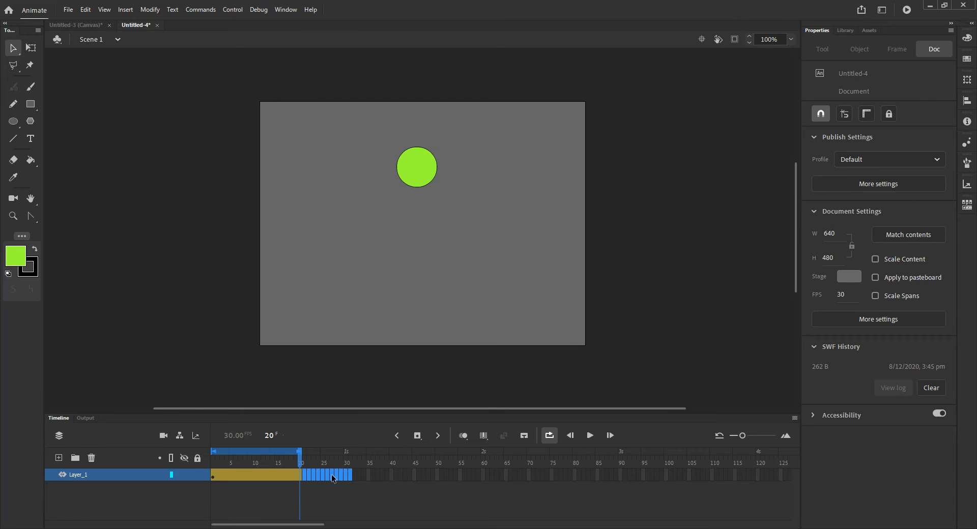
click(85, 9)
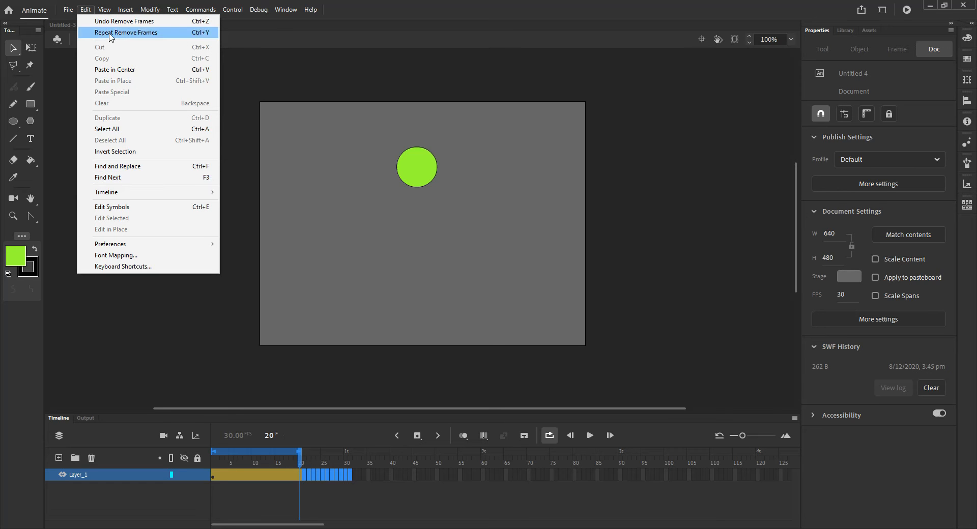
click(299, 473)
right_click(299, 470)
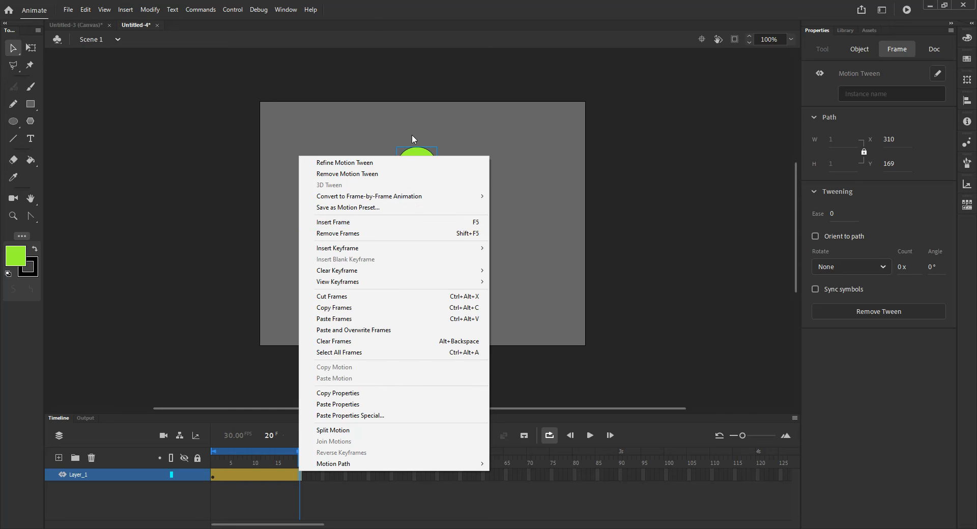
click(370, 14)
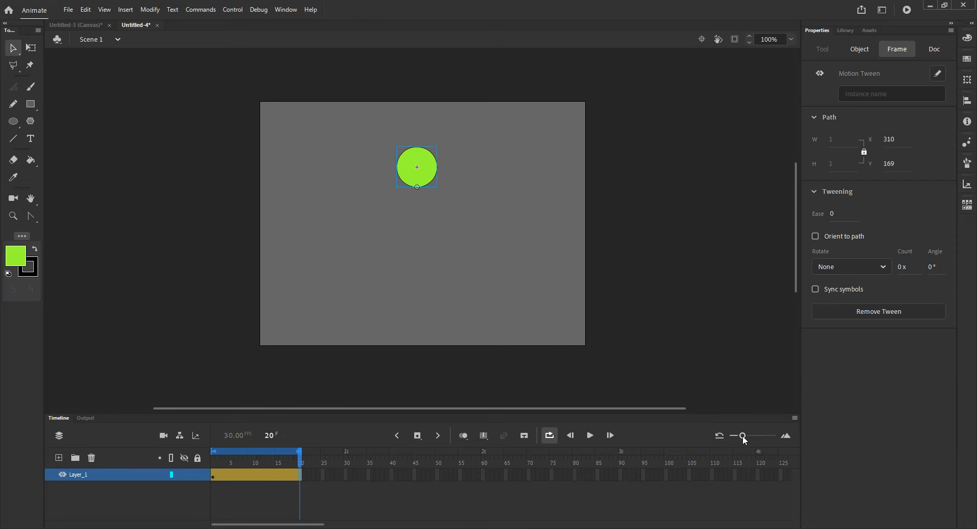
At frame 10, move the ball straight down to the stage's lower edge, at about Y 440.5
drag(742, 436, 759, 439)
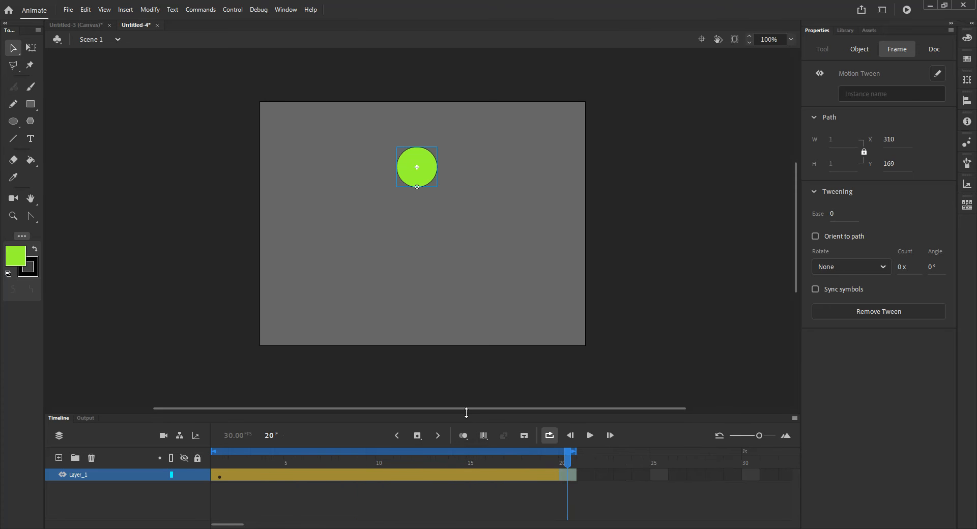
drag(466, 415, 459, 296)
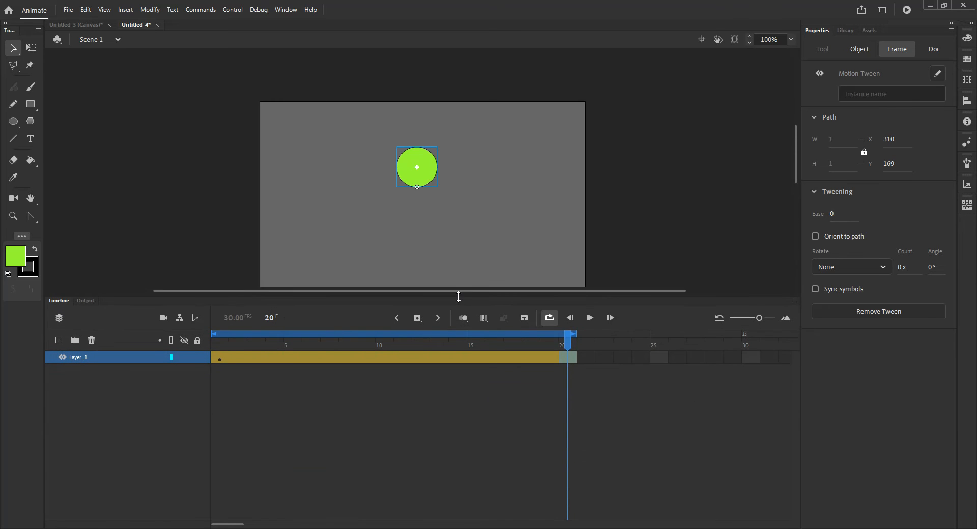
click(702, 39)
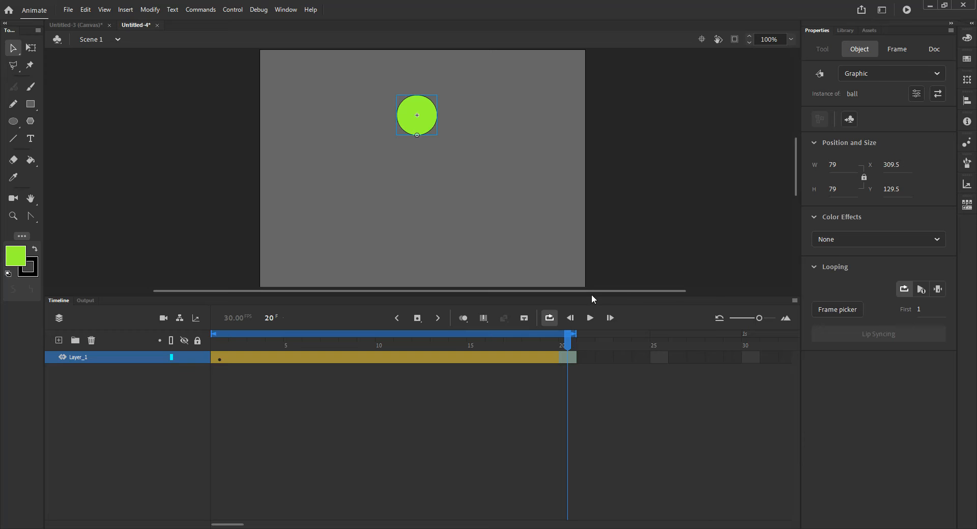
drag(593, 296, 594, 305)
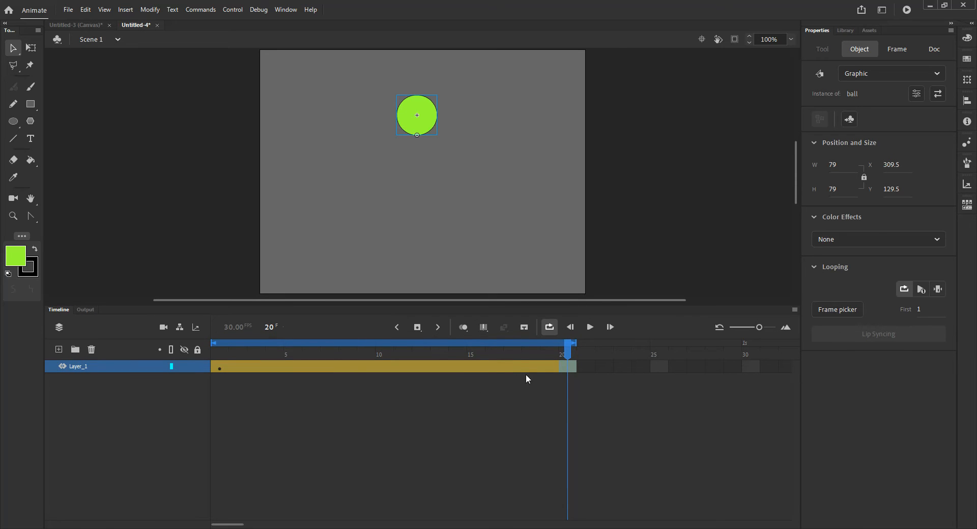
click(383, 356)
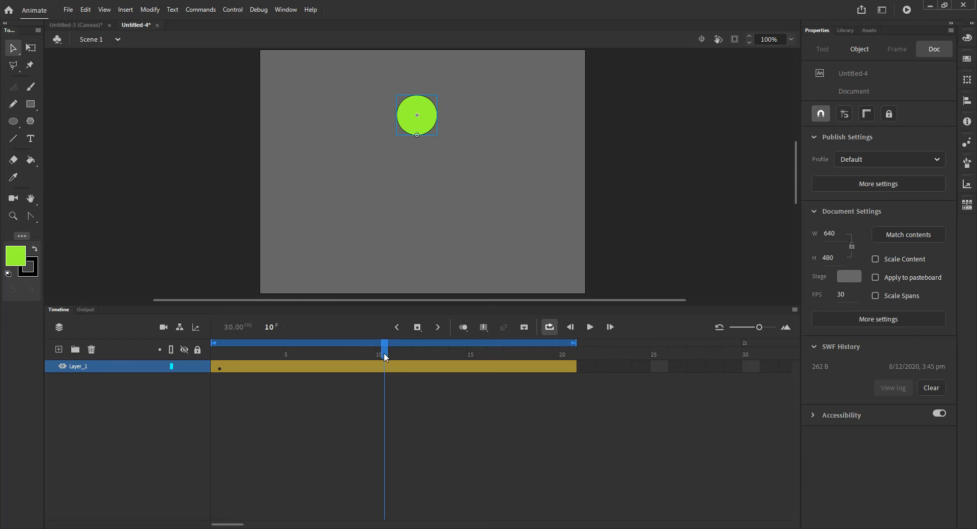
drag(427, 125, 441, 284)
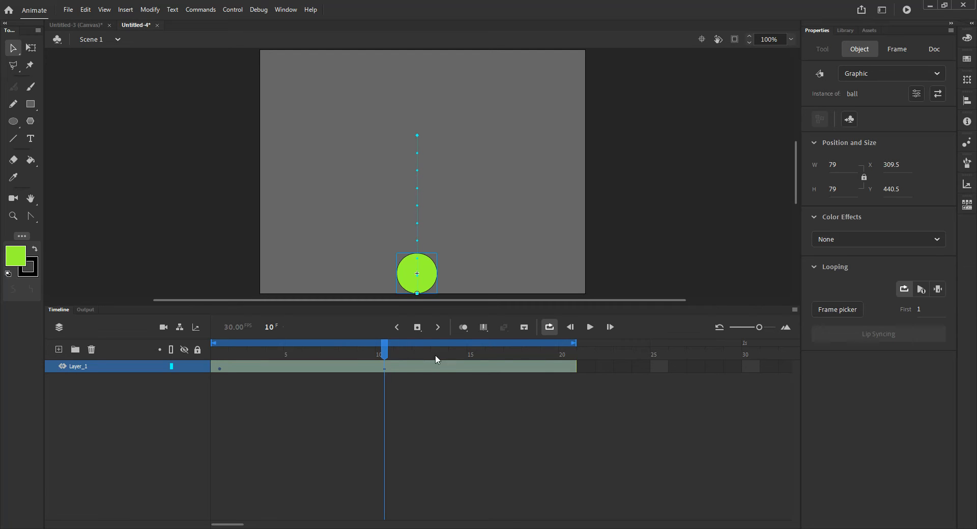
Try raising the ball freehand to about Y 165 at frame 20, and undo that move
click(571, 353)
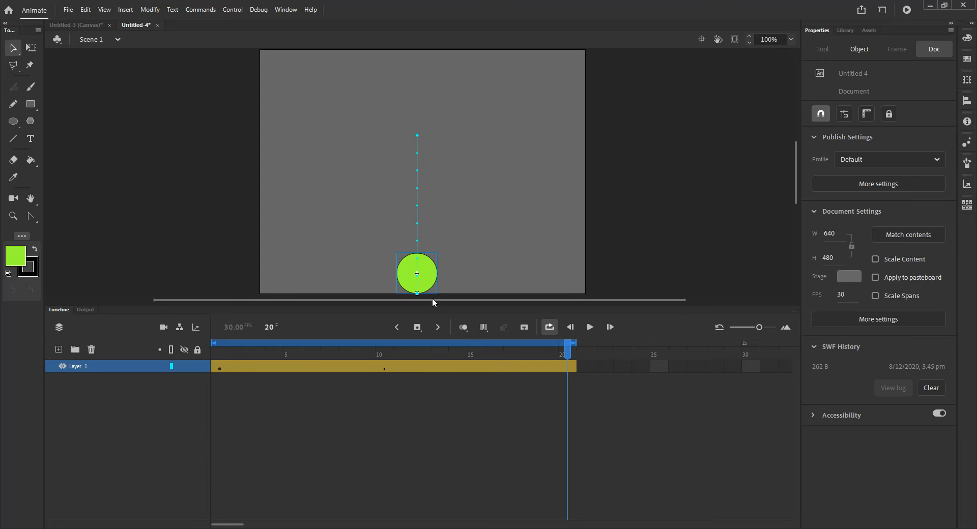
drag(431, 283, 431, 143)
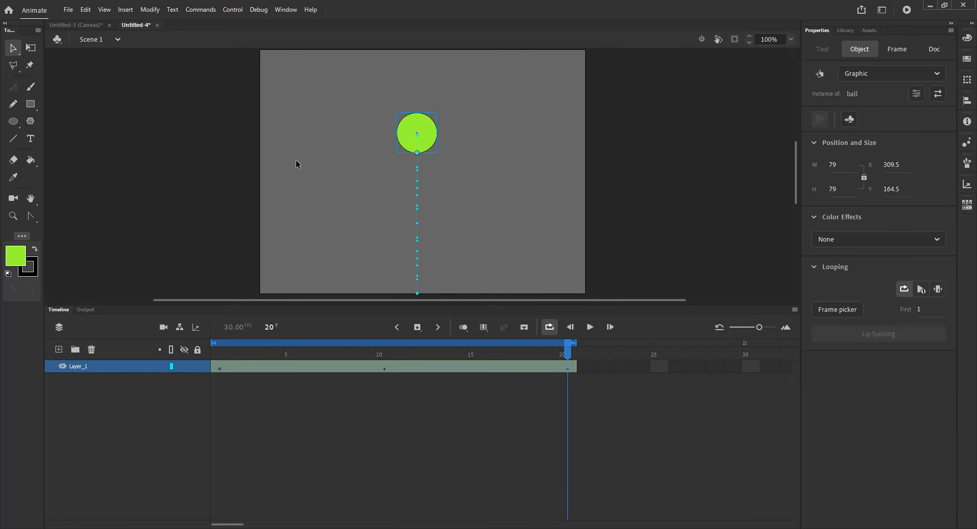
key(ctrl+z)
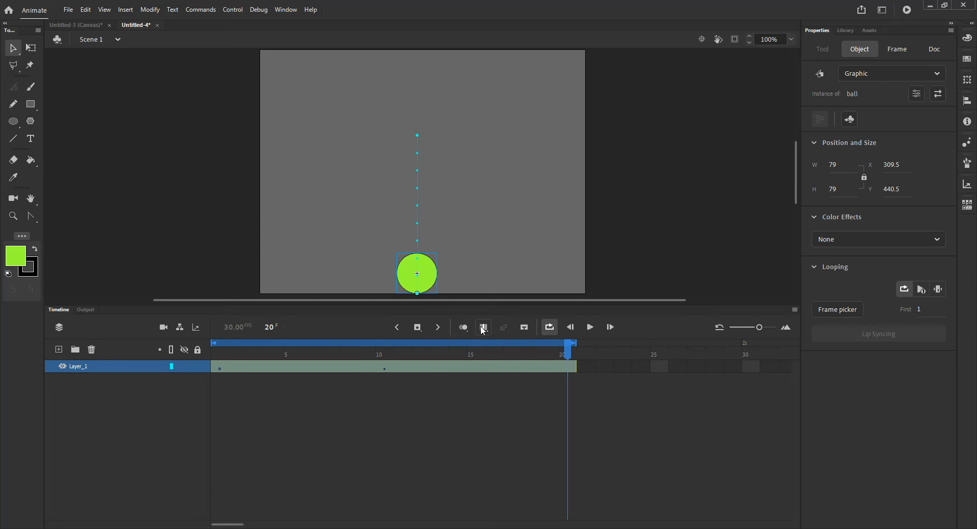
Turn on onion skinning and narrow its range to a few frames on both sides of the playhead, ending at frame 10
click(463, 327)
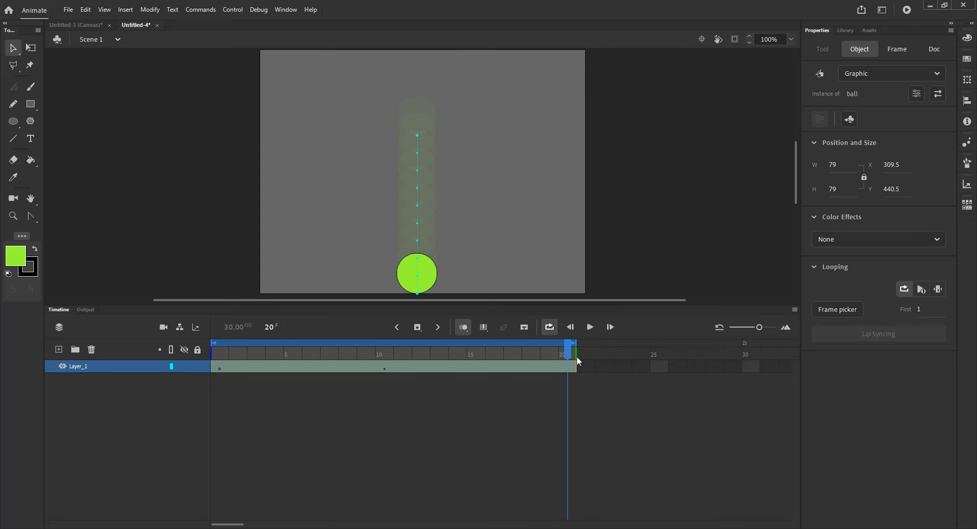
drag(214, 353, 422, 359)
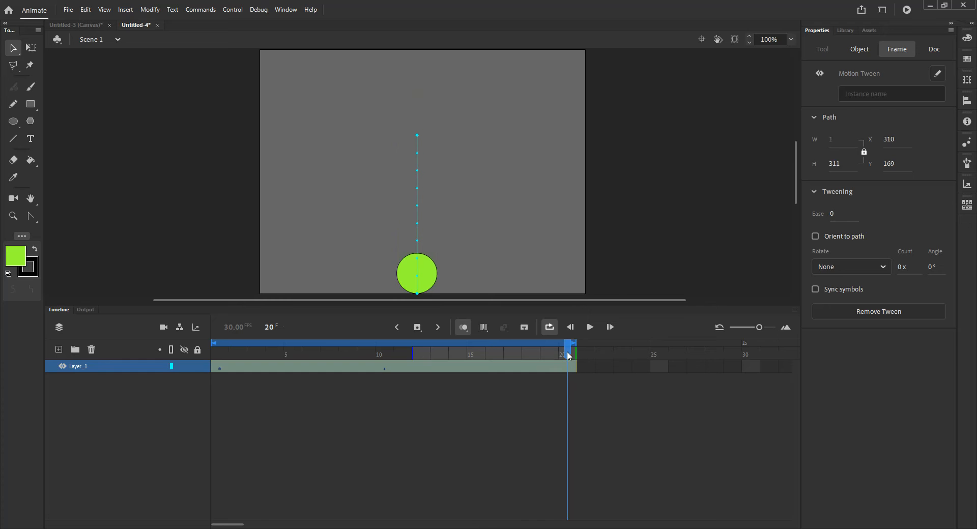
drag(567, 352, 475, 352)
drag(576, 353, 521, 353)
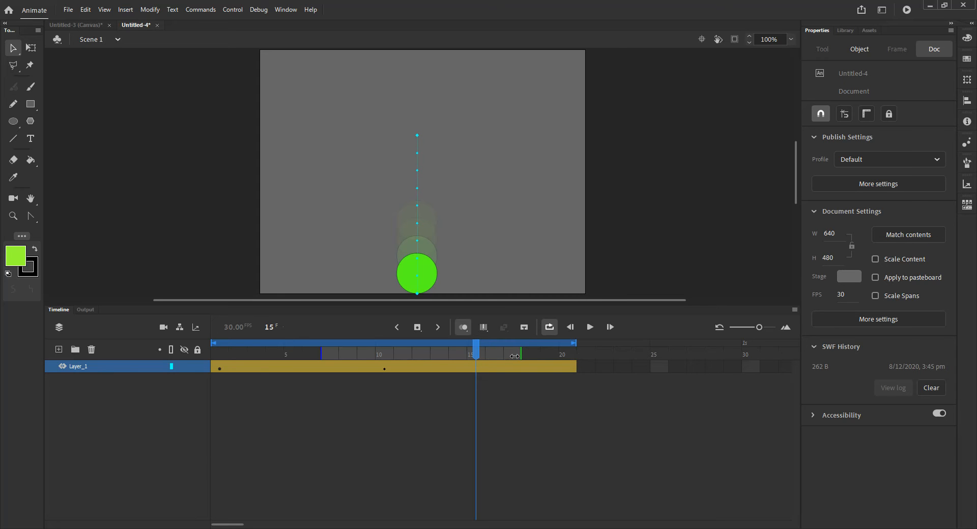
mouse_move(321, 353)
mouse_down()
mouse_move(456, 362)
mouse_move(257, 366)
mouse_move(453, 363)
mouse_move(272, 362)
mouse_move(438, 362)
mouse_move(294, 363)
mouse_move(392, 371)
mouse_up()
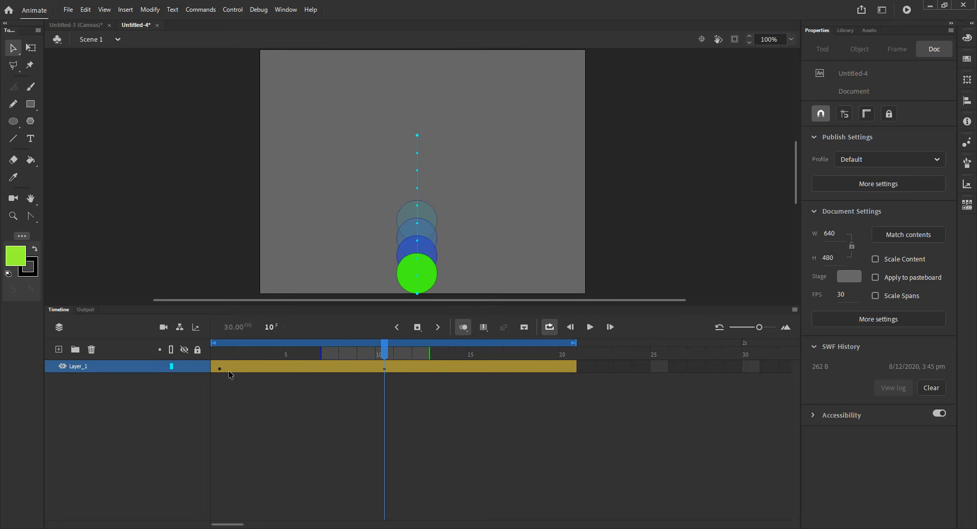
Extend the onion skin range over the whole tween and move the playhead to frame 20
drag(321, 358, 213, 356)
drag(430, 353, 575, 354)
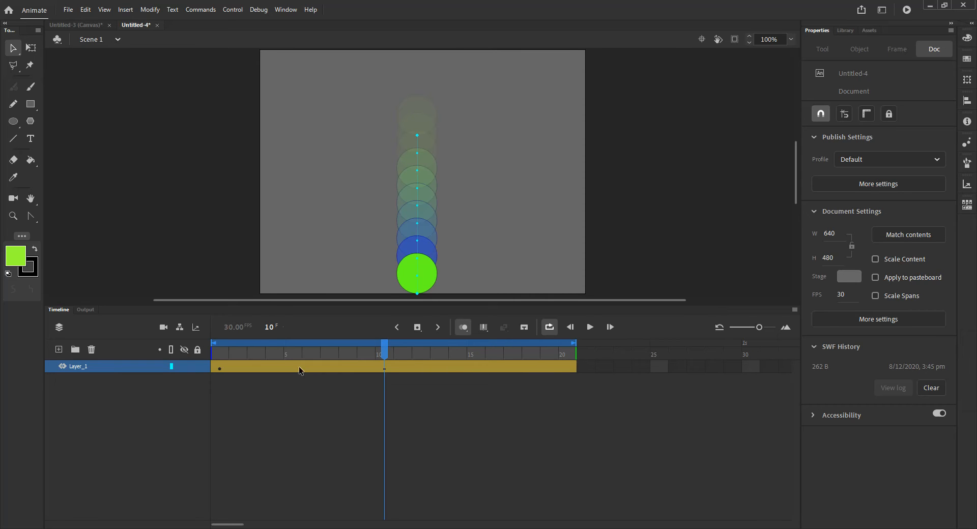
drag(393, 348, 569, 358)
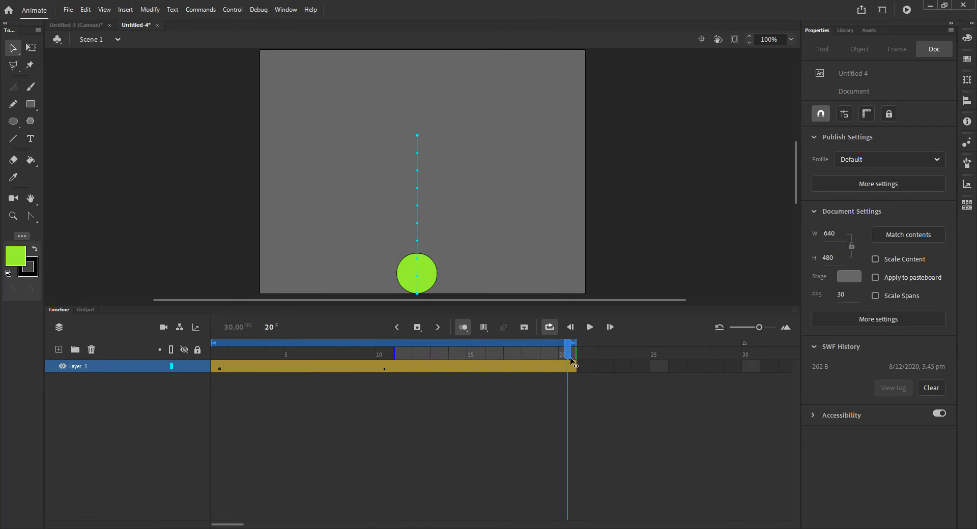
Extend the onion skin range back to frame 1 and raise the ball at frame 20 to about Y 128
drag(394, 355, 182, 362)
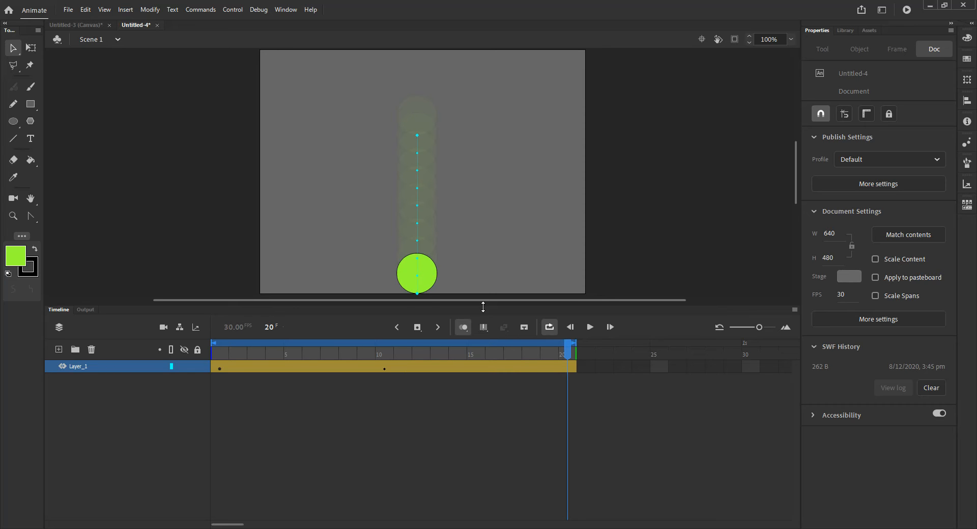
drag(428, 277, 440, 125)
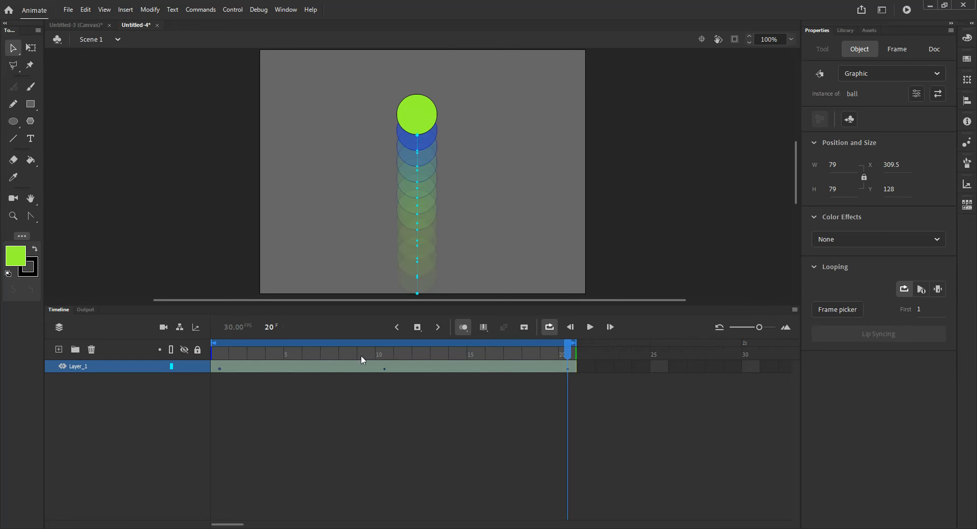
Turn off onion skinning and select the ball at frame 20
click(463, 327)
click(495, 110)
click(427, 106)
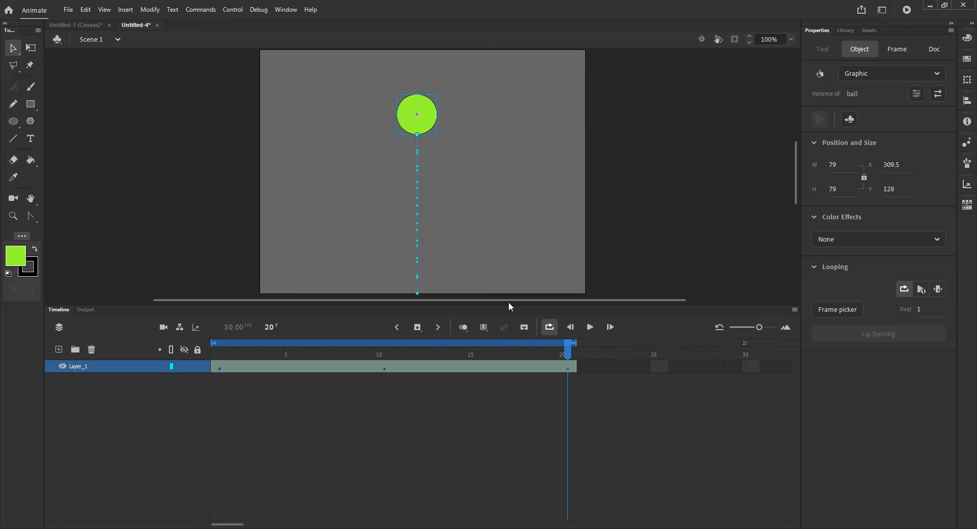
Compare the ball's Y position on the keyframes at frames 1, 10 and 20
click(227, 371)
click(465, 174)
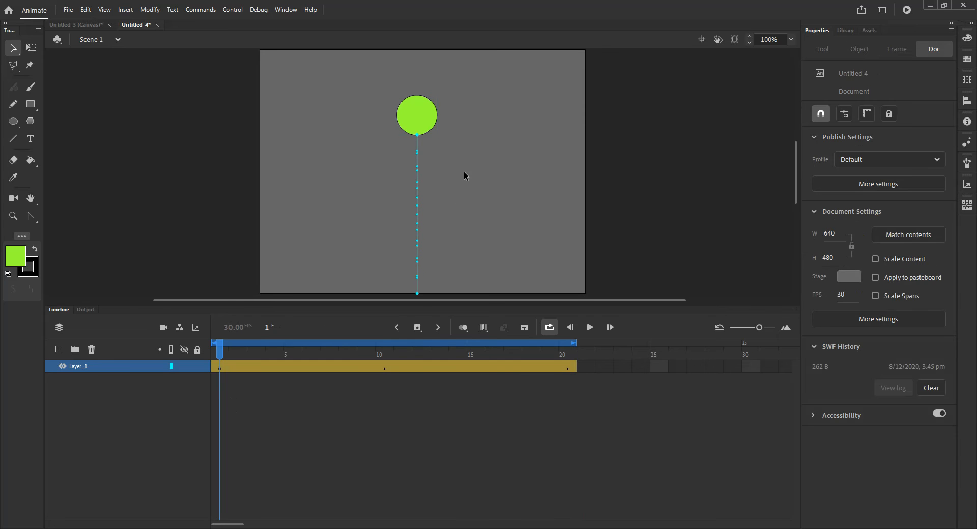
click(431, 114)
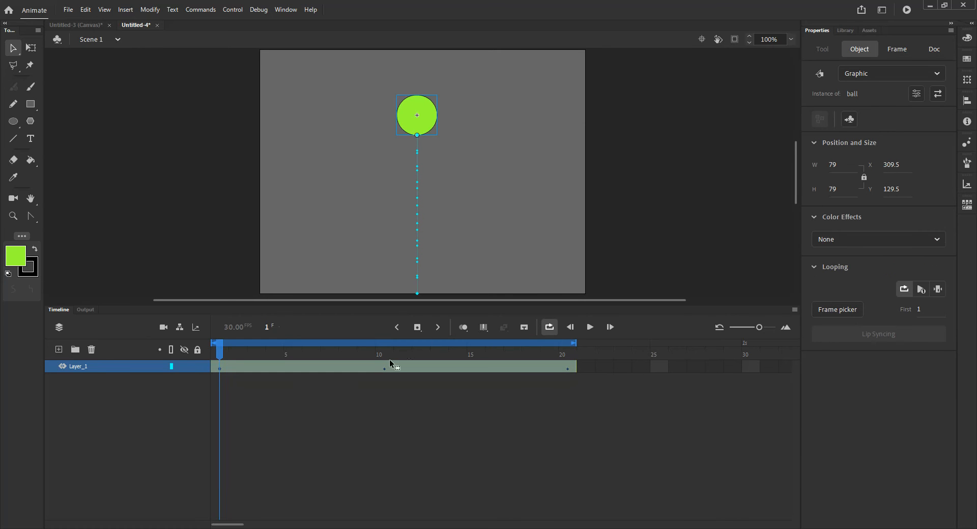
click(387, 367)
click(424, 283)
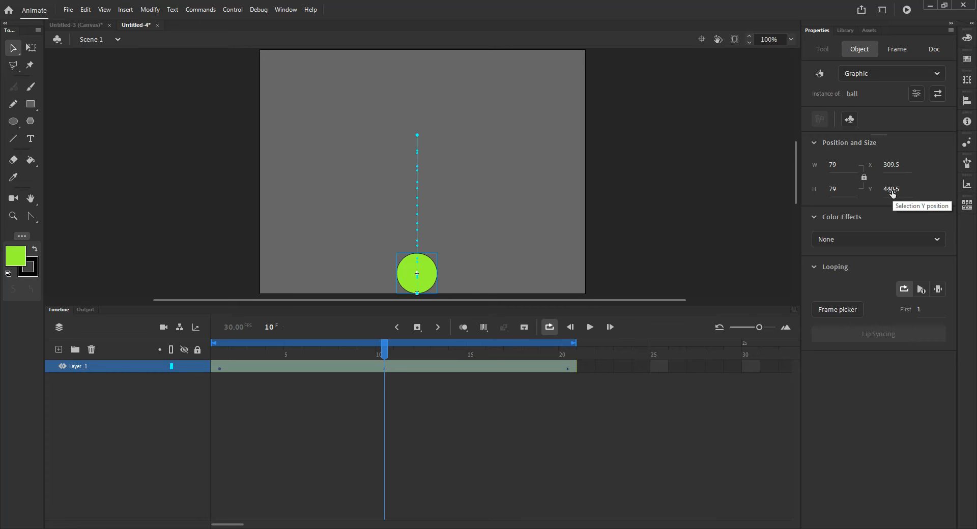
click(222, 367)
click(430, 123)
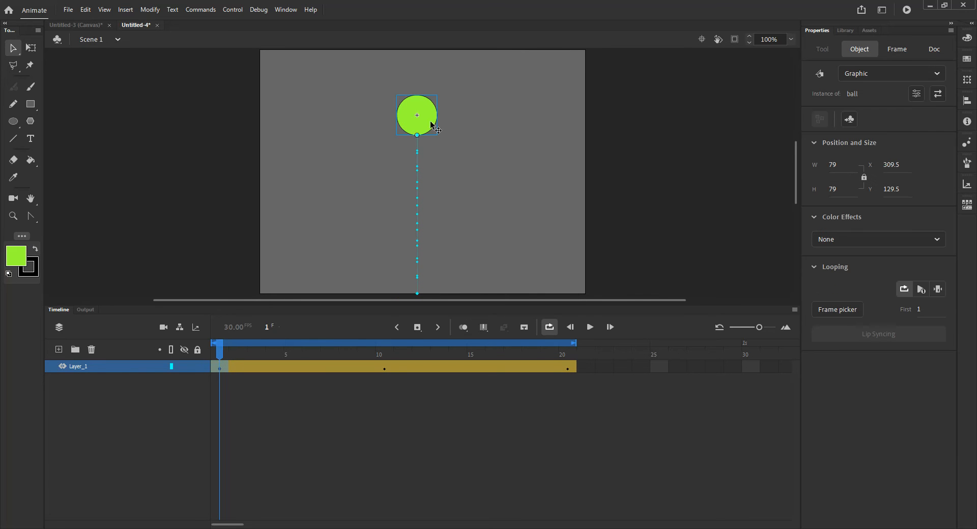
click(567, 368)
click(430, 123)
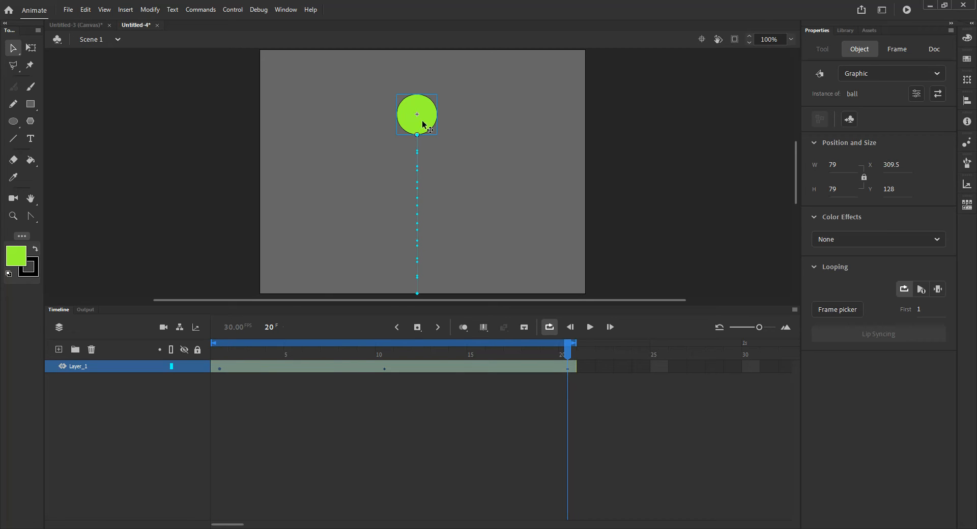
At frame 1, set the ball's Y position to 128 and scrub through the tween to check the motion
click(220, 366)
click(430, 124)
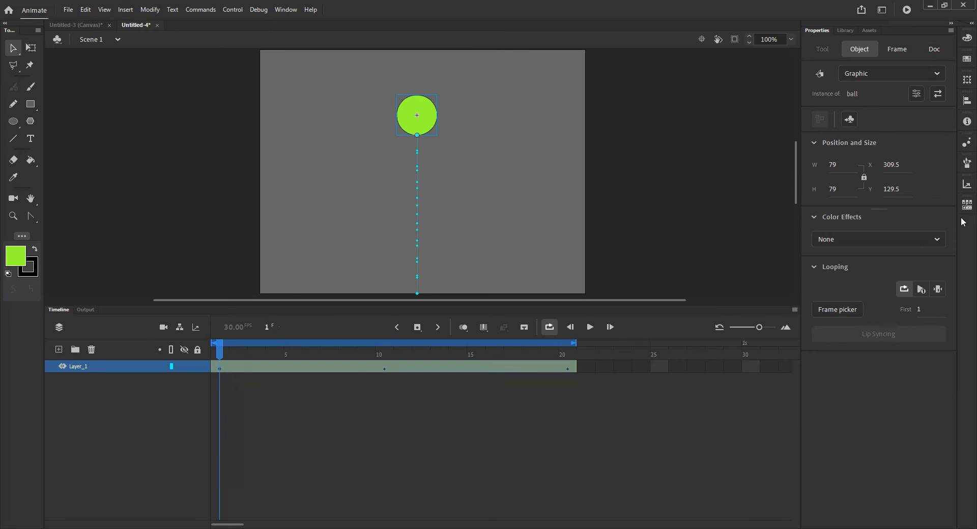
click(891, 189)
text(128)
key(Return)
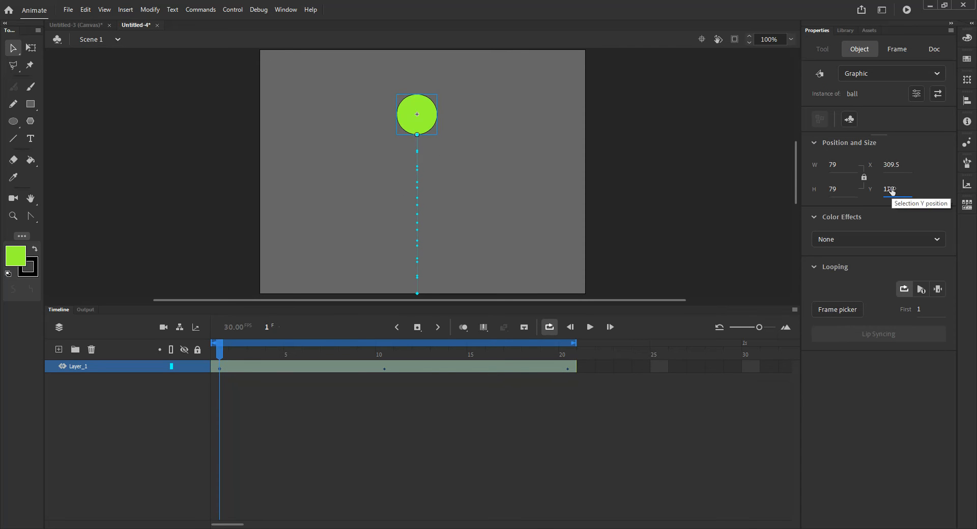
click(755, 420)
drag(224, 347, 568, 350)
drag(255, 363, 203, 371)
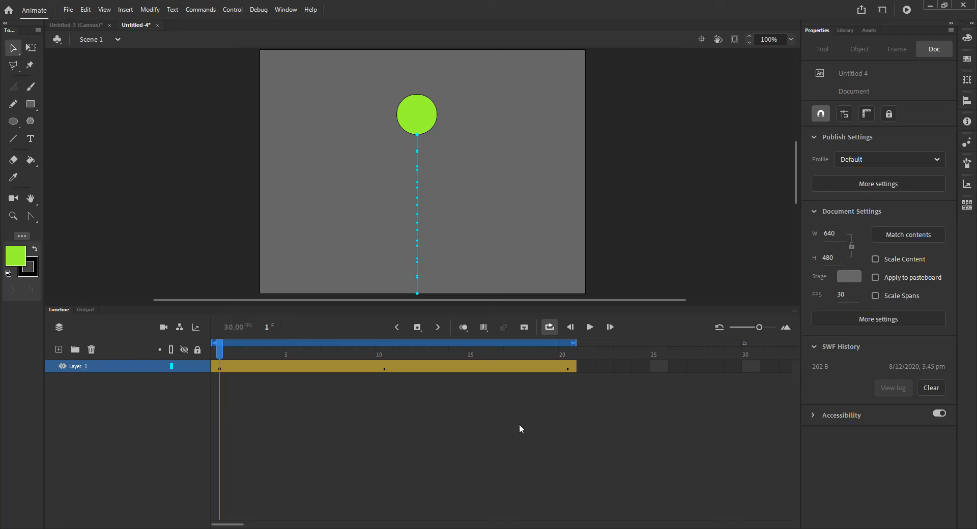
Undo the ball's Y change at frame 1 and its raise at frame 20
key(ctrl+z)
key(ctrl+z)
key(ctrl+z)
key(ctrl+z)
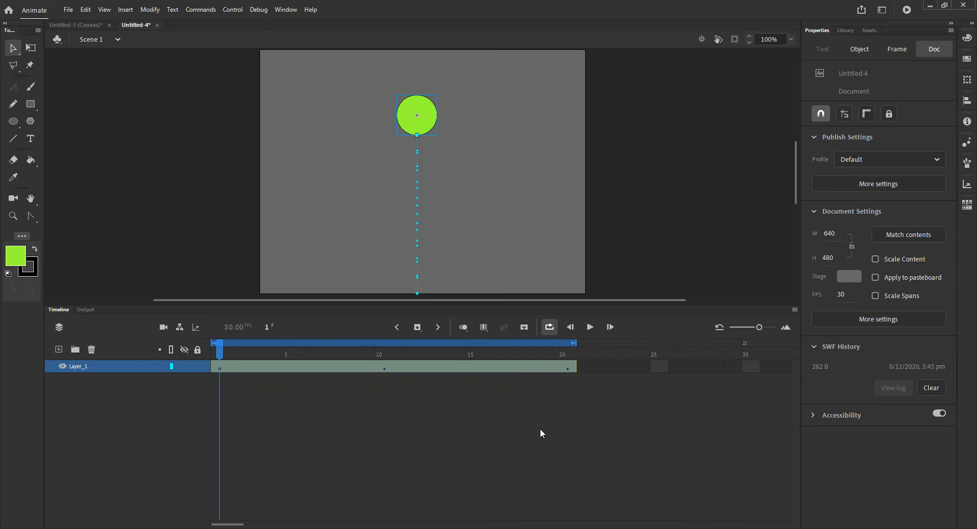
key(ctrl+z)
key(ctrl+z)
key(ctrl+z)
key(ctrl+z)
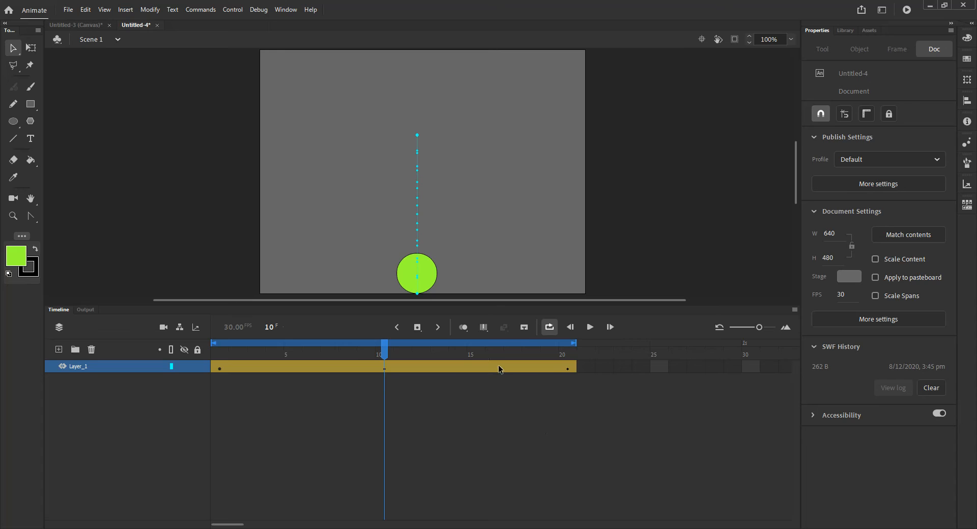
key(ctrl+z)
key(ctrl+z)
key(ctrl+z)
click(568, 370)
key(ctrl+z)
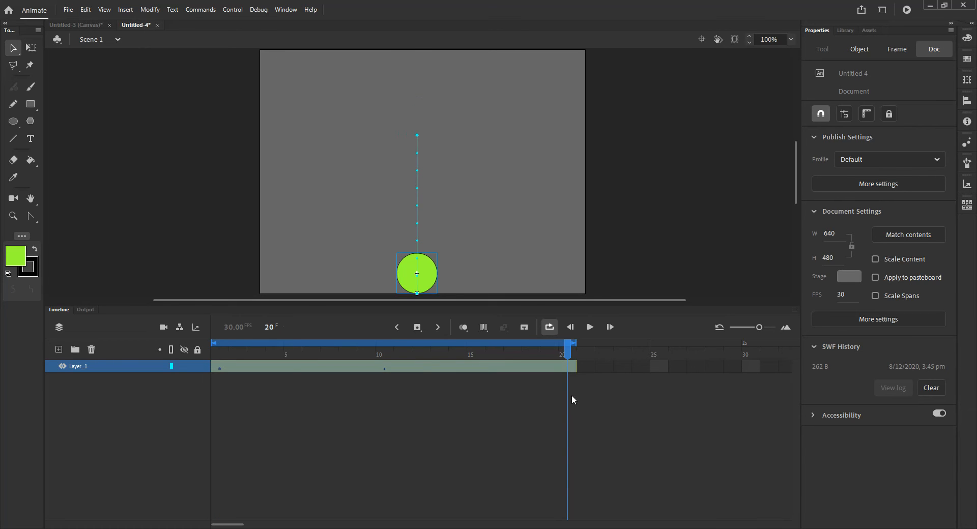
click(583, 395)
Copy the properties of the ball's keyframe at frame 1
click(217, 366)
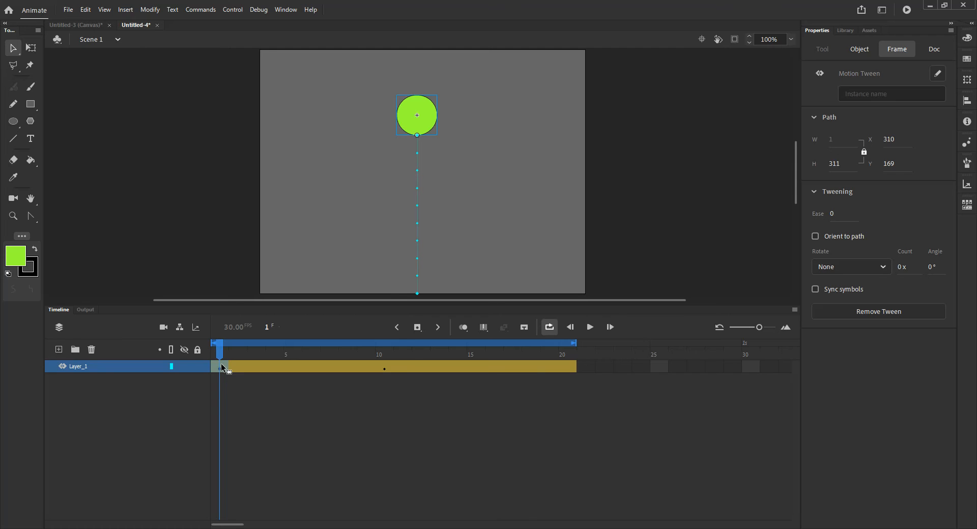
right_click(220, 363)
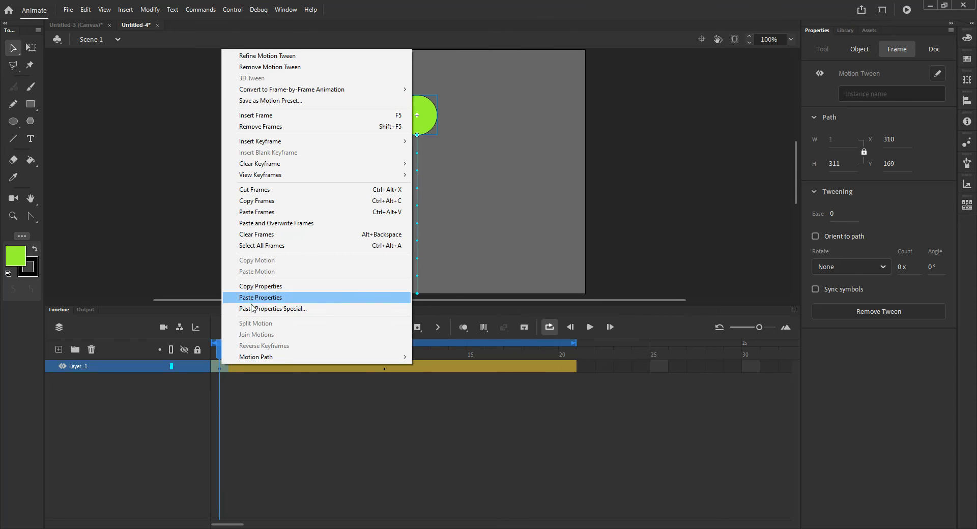
click(276, 288)
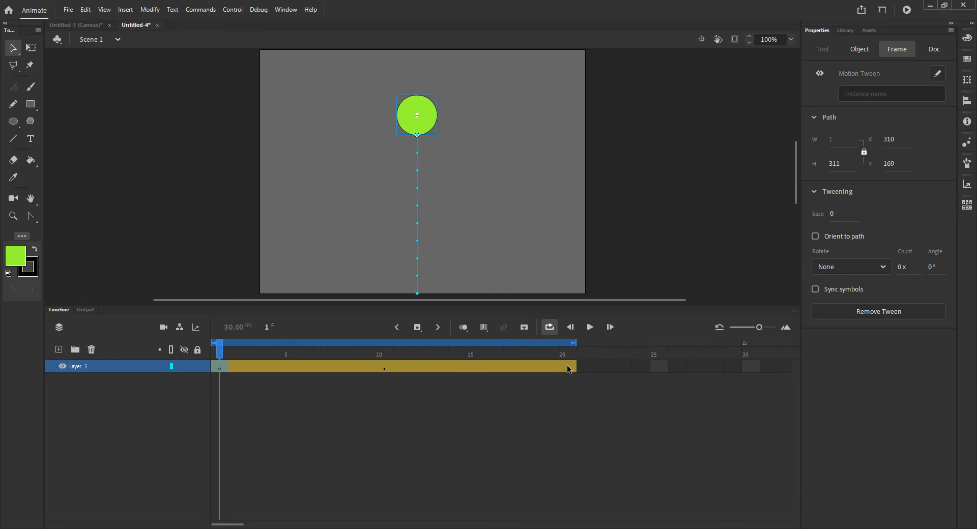
At frame 20, use Paste Properties Special to paste only the copied position, excluding rotation, scale and skew
click(568, 367)
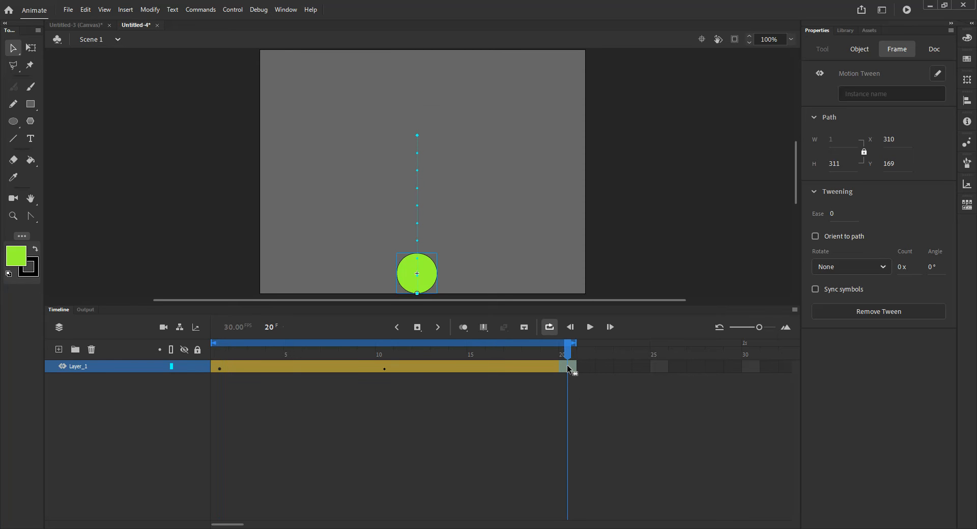
right_click(568, 366)
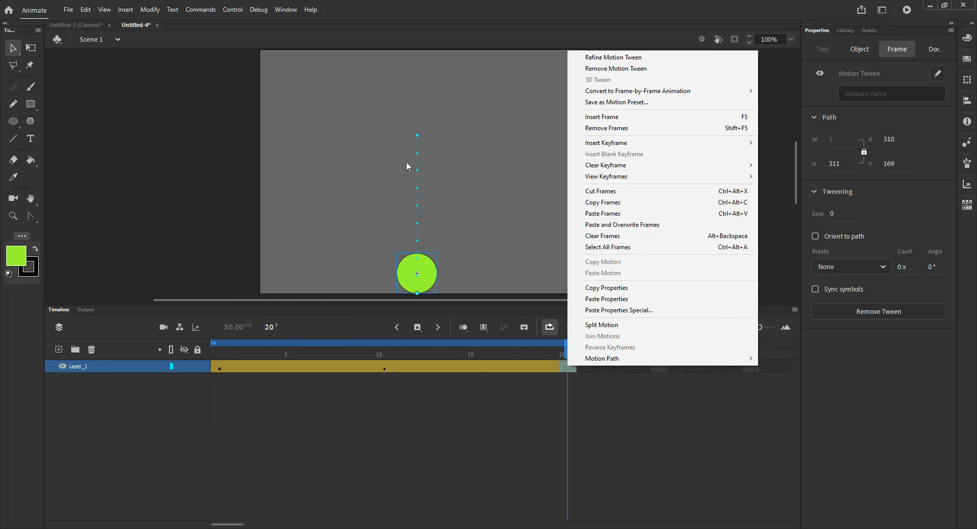
click(654, 312)
drag(471, 234, 676, 112)
click(617, 128)
click(618, 144)
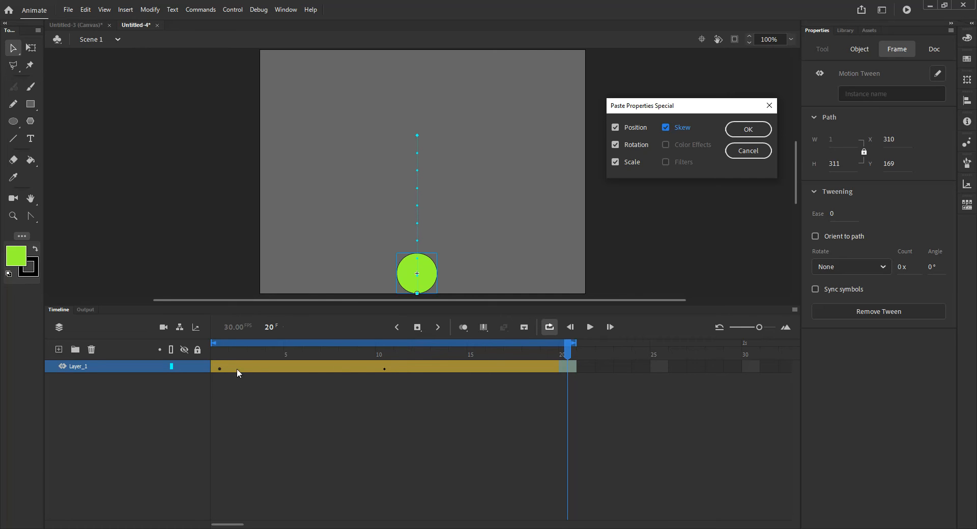
click(615, 127)
click(615, 145)
click(615, 162)
click(616, 128)
click(666, 127)
click(748, 131)
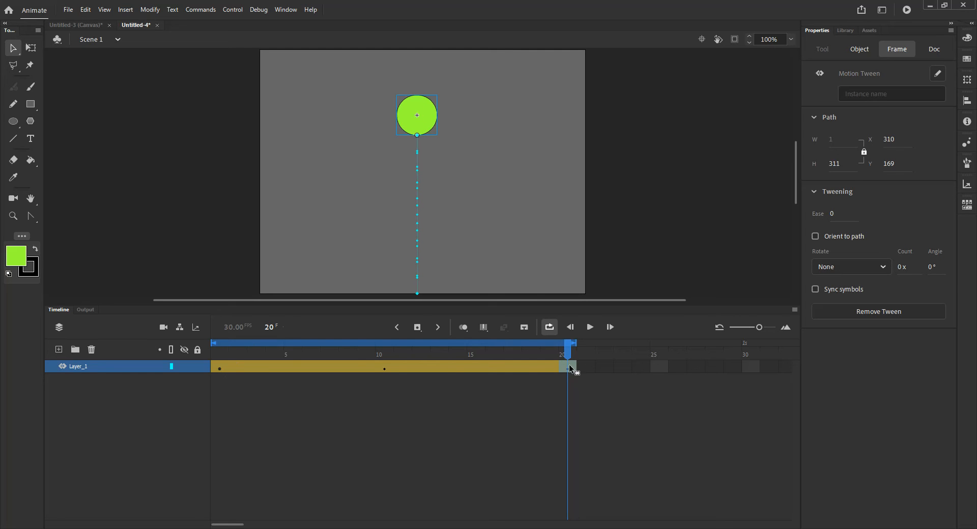
Play the bounce as a loop over the whole tween, stop the playback and turn looping off
key(Return)
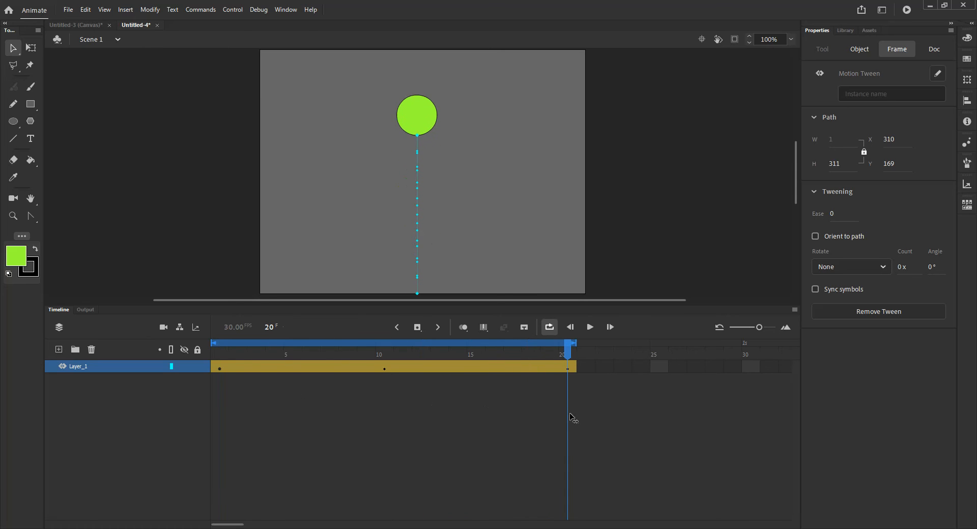
key(Return)
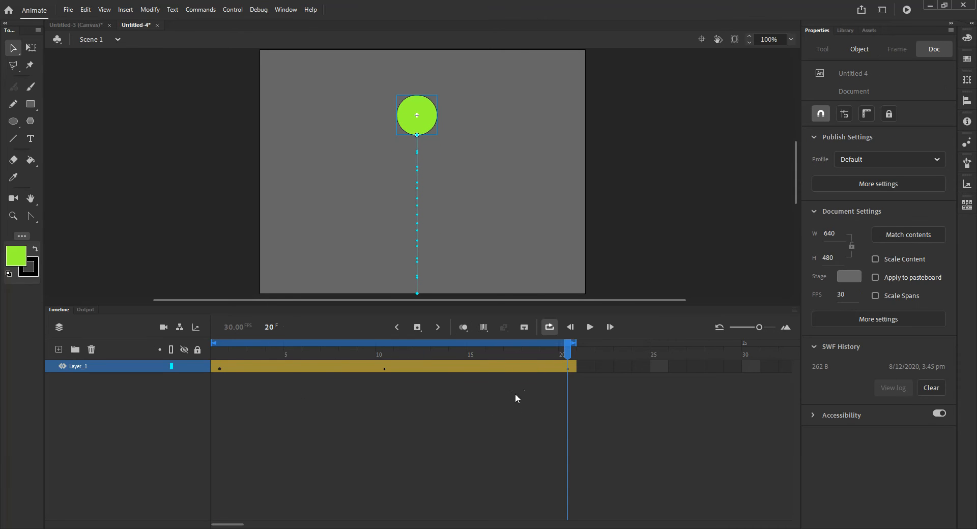
click(464, 330)
click(550, 329)
click(550, 329)
mouse_move(212, 343)
mouse_down()
mouse_move(530, 361)
mouse_move(519, 344)
mouse_move(183, 344)
mouse_up()
click(590, 327)
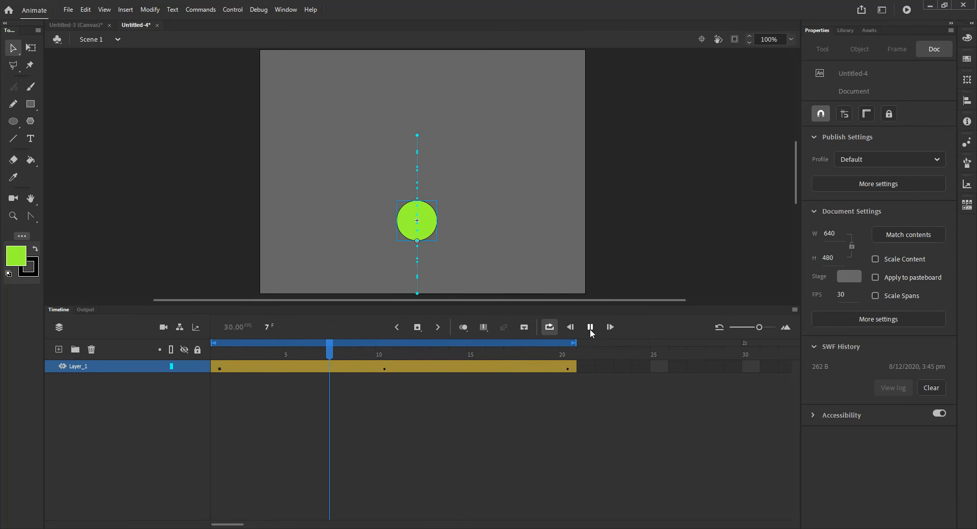
click(590, 327)
click(549, 327)
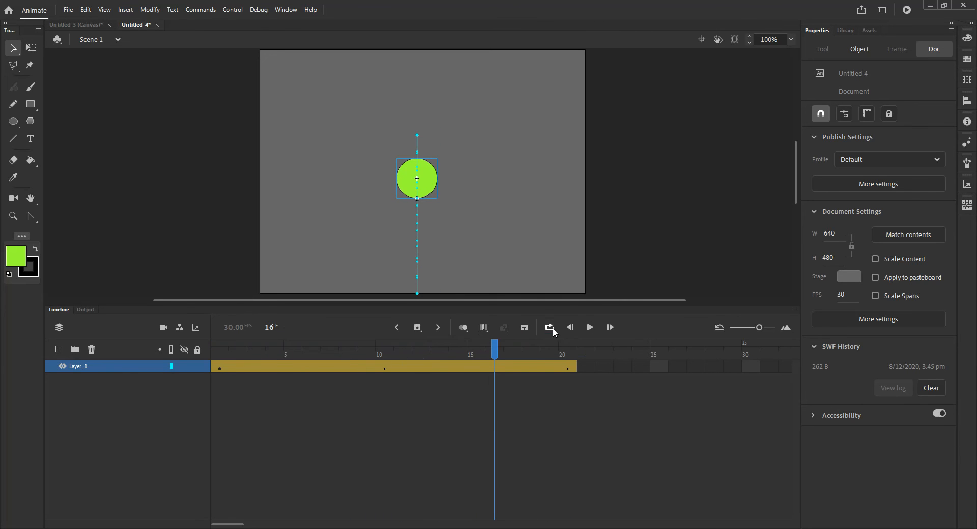
Open the ball tween's motion graph, enlarge the timeline area and select the Location Y curve
drag(494, 355, 139, 380)
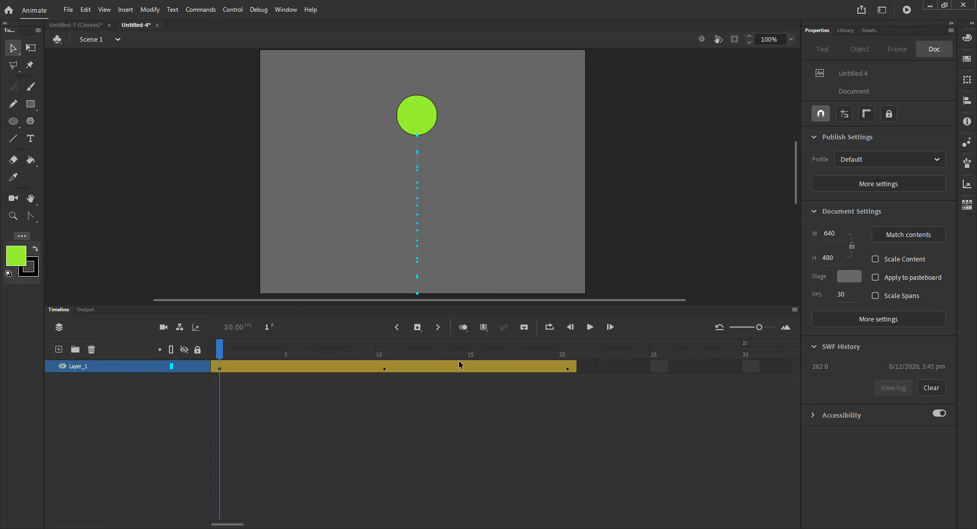
double_click(417, 366)
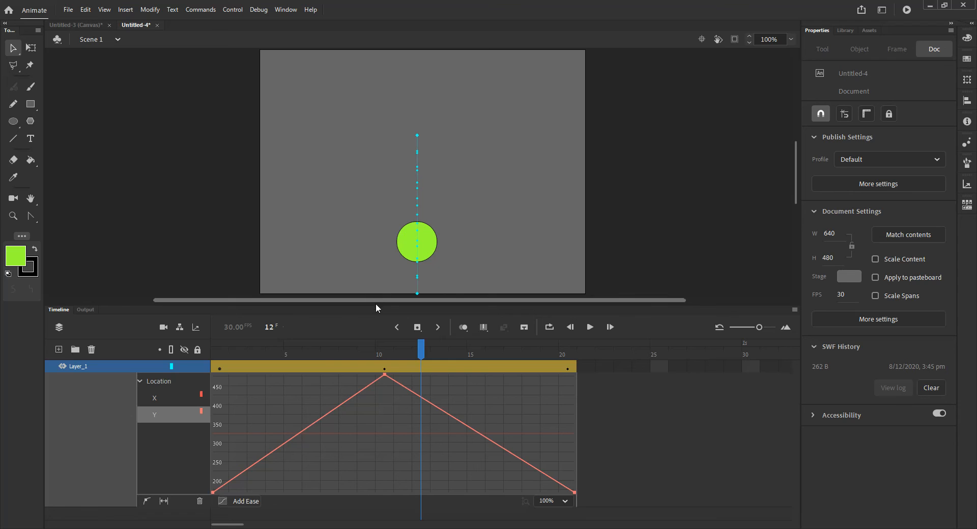
drag(375, 304, 375, 286)
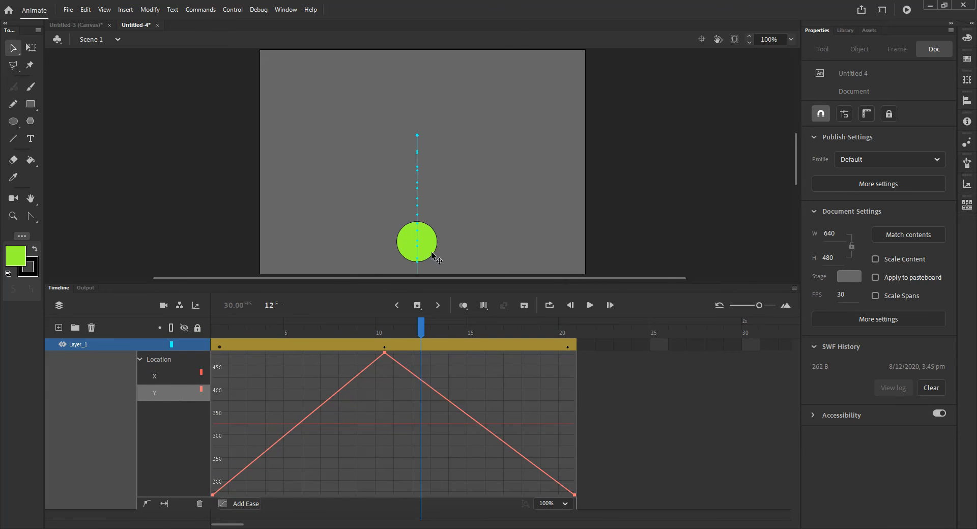
drag(795, 162, 795, 168)
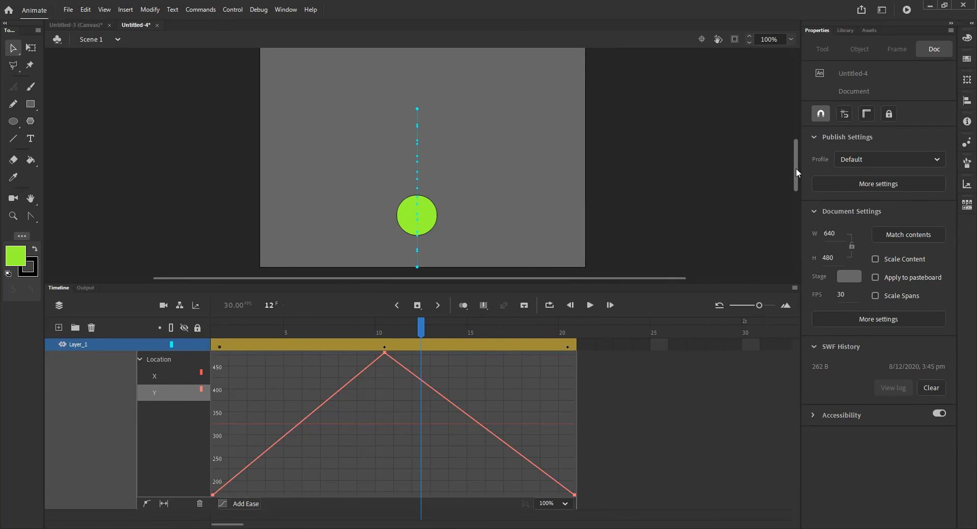
click(175, 393)
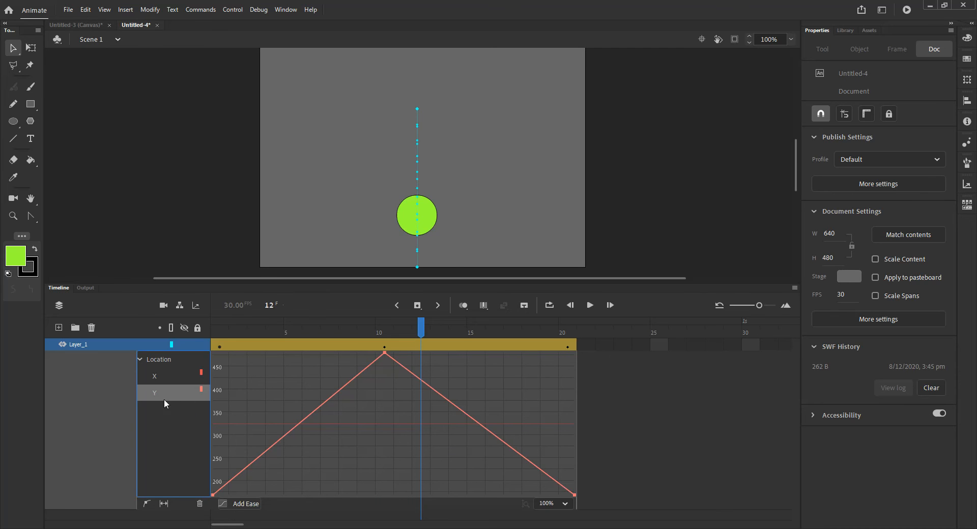
Add an anchor point to the first half of the Y curve and bend it down to about Y 240 at frame 6
drag(415, 345, 387, 344)
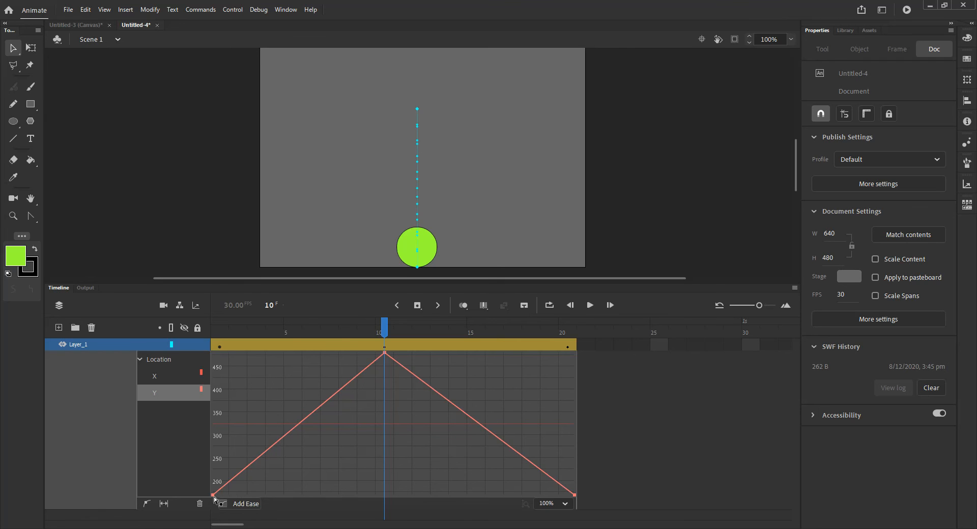
click(147, 504)
drag(283, 440, 308, 463)
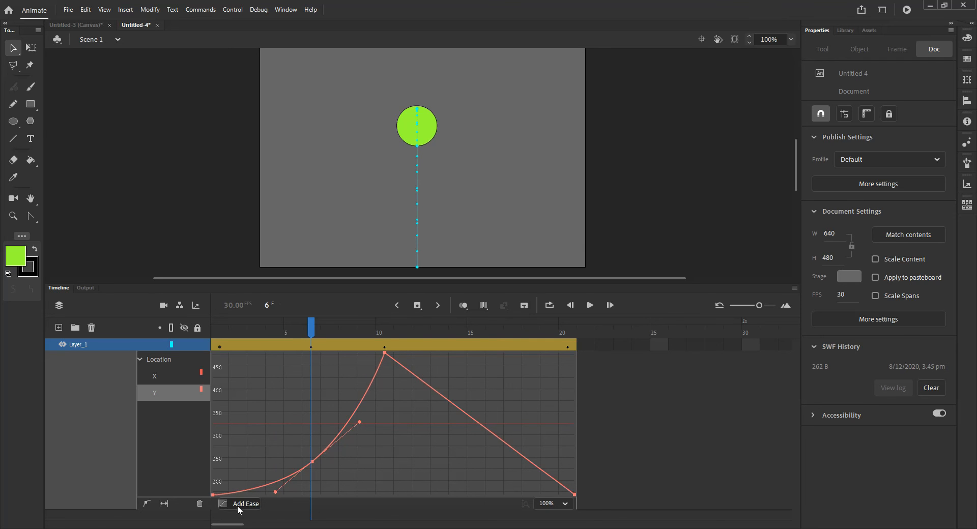
Add an anchor point to the second half of the Y curve and bend it down to about Y 250 at frame 14
click(146, 503)
click(479, 426)
drag(480, 427, 452, 465)
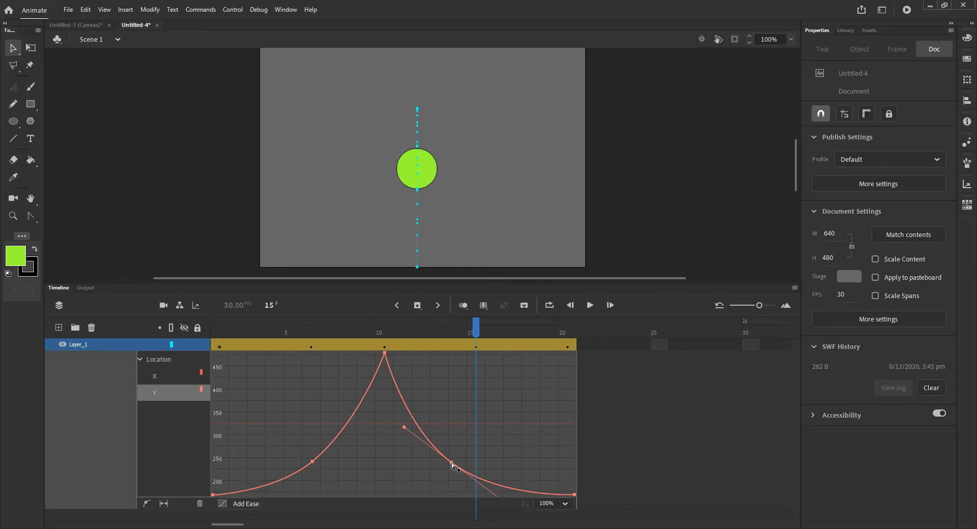
drag(451, 462, 448, 462)
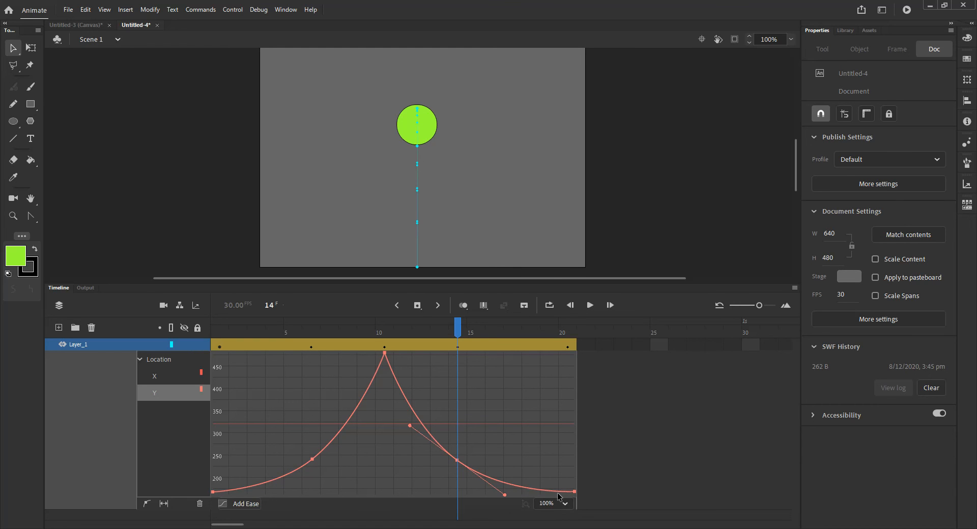
drag(457, 460, 457, 457)
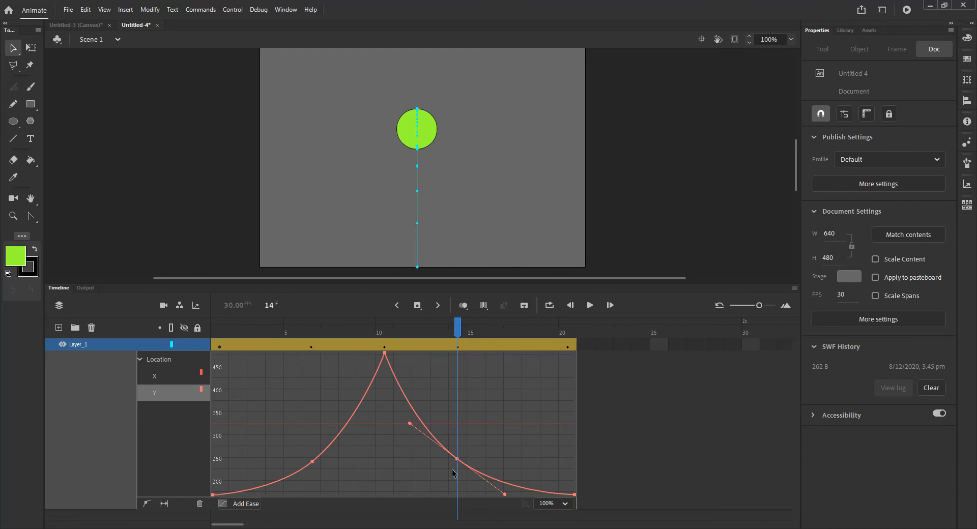
Nudge the frame 14 anchor point slightly higher on the Y curve, turn looping on and play the bounce before stopping it
drag(457, 460, 457, 457)
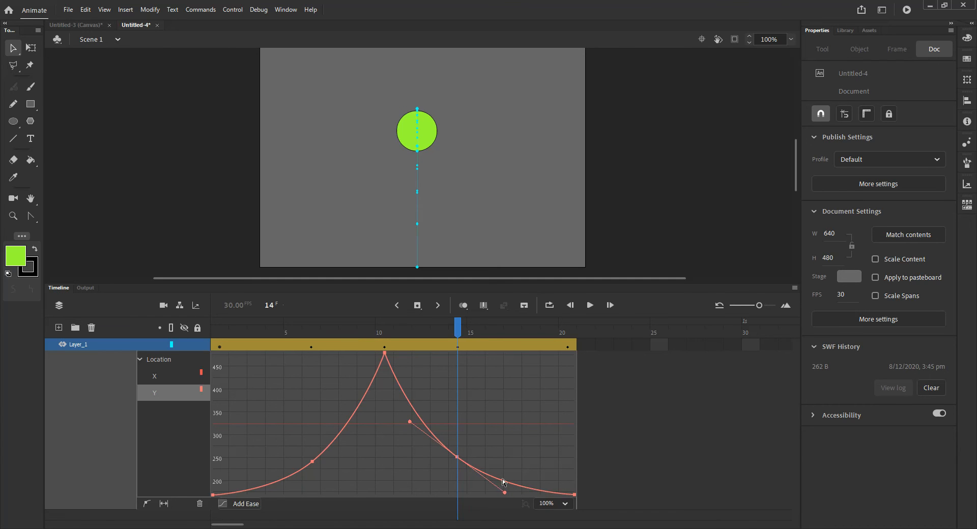
click(549, 305)
click(590, 305)
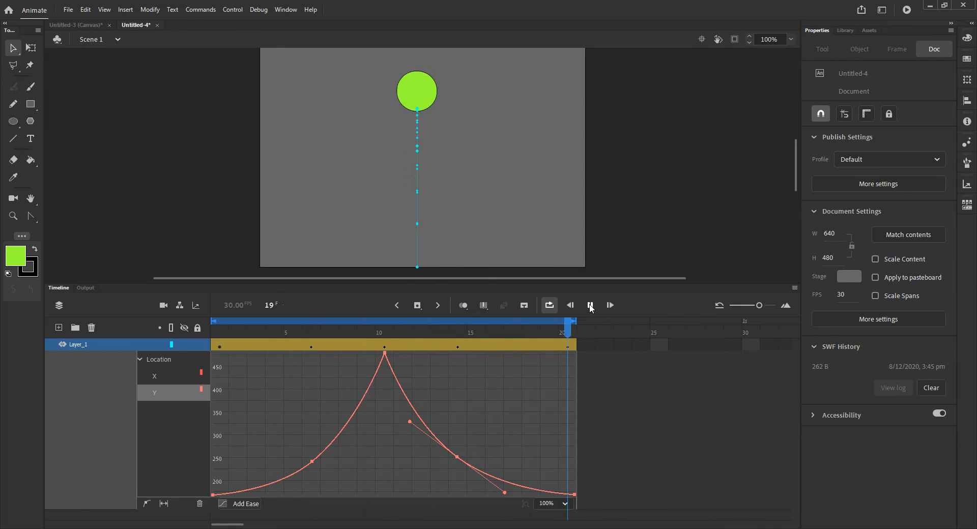
click(590, 306)
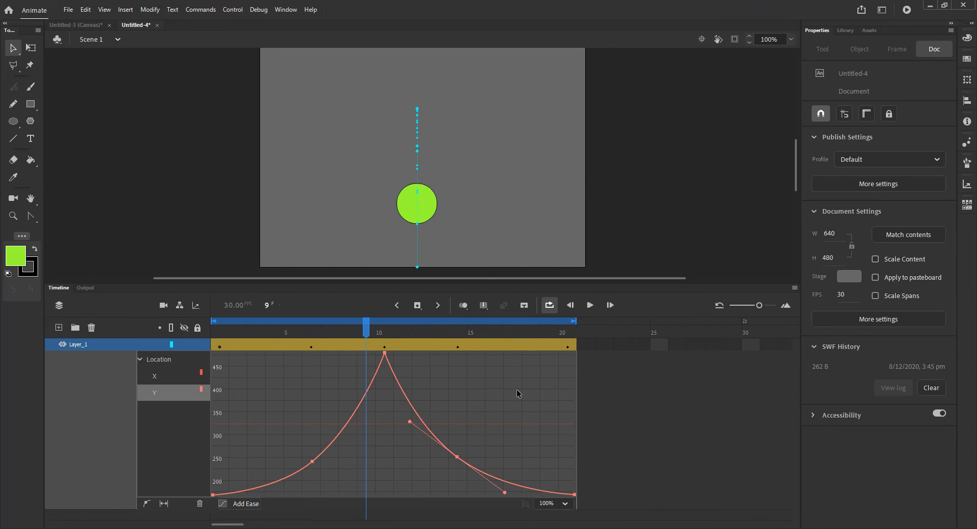
Try bending the Y curve with the tangent handles of the frame 14 and frame 6 anchor points, and play the loop
drag(410, 423, 410, 477)
ctrl+click(311, 464)
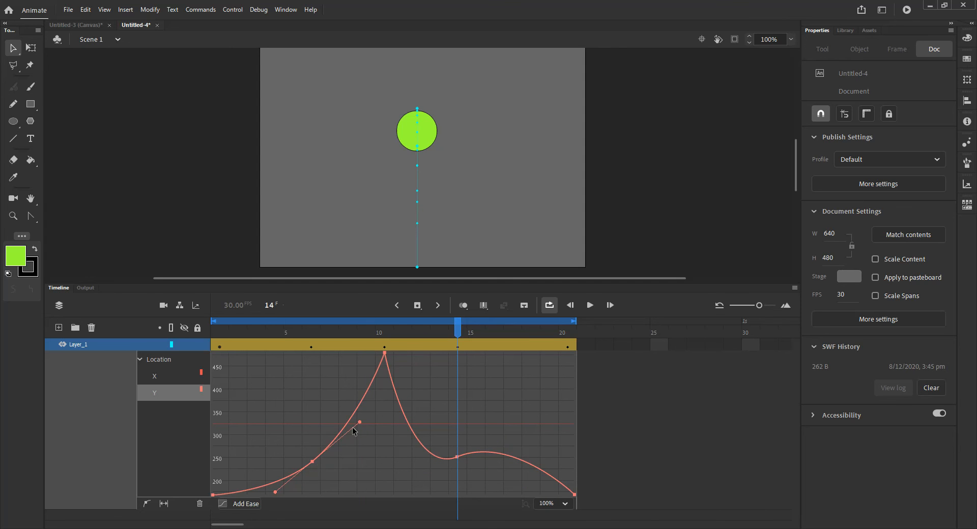
drag(361, 426, 365, 467)
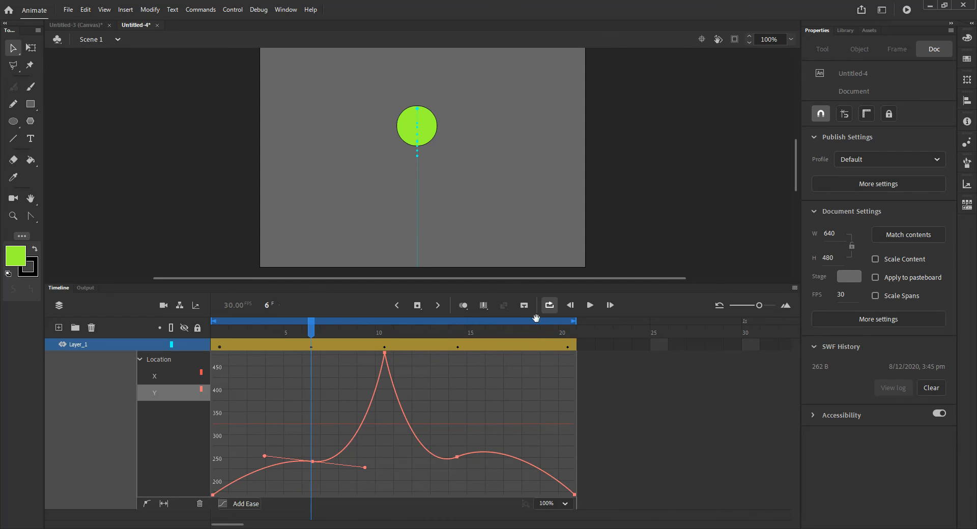
click(590, 305)
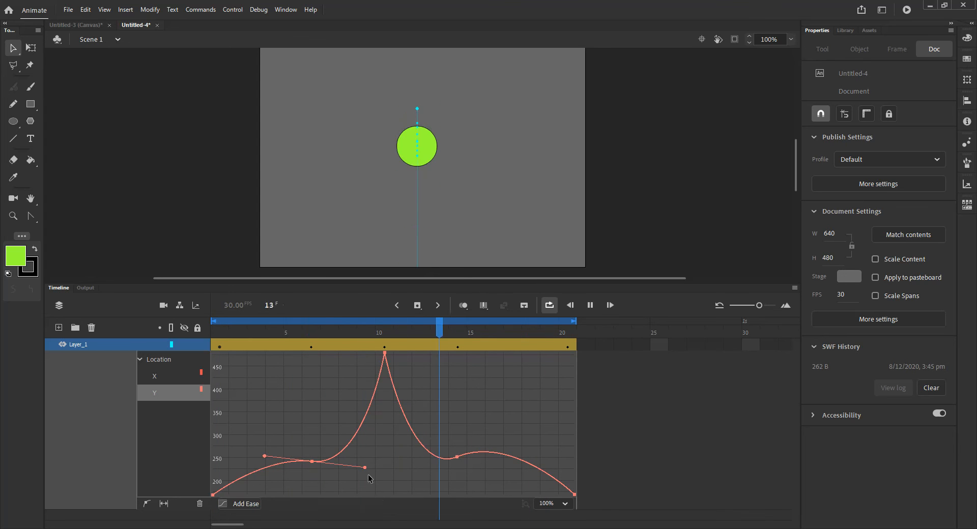
click(591, 305)
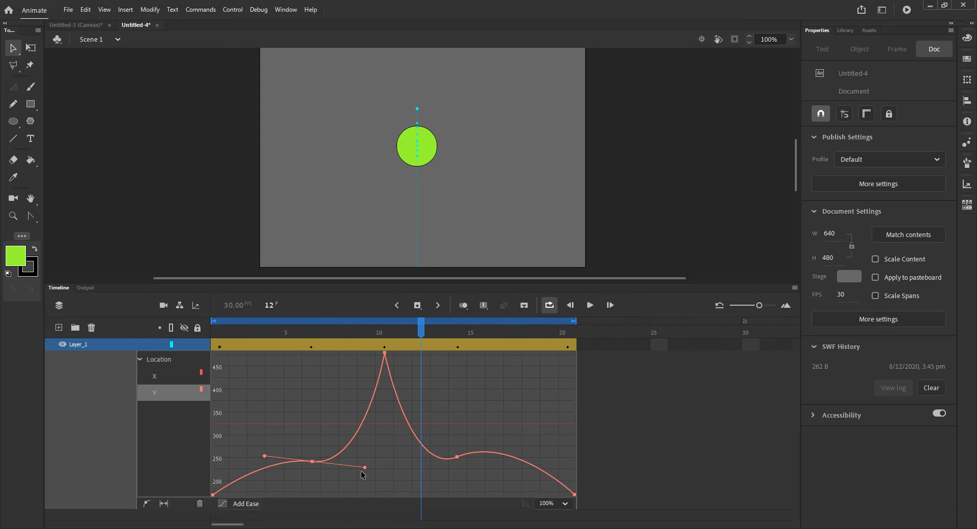
Try exaggerating the tangent handles at frames 6 and 14 to make the Y curve wavier, and preview the loop
drag(365, 468, 395, 497)
click(458, 438)
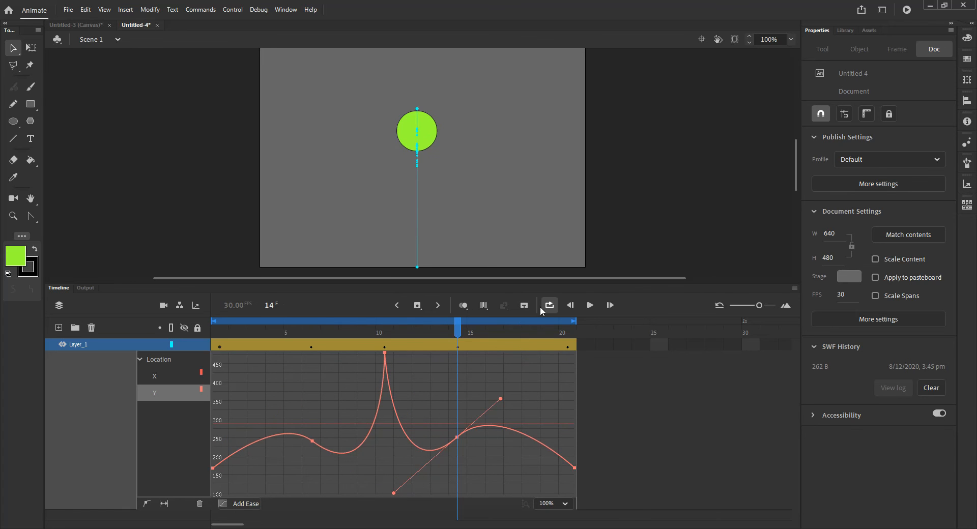
click(588, 307)
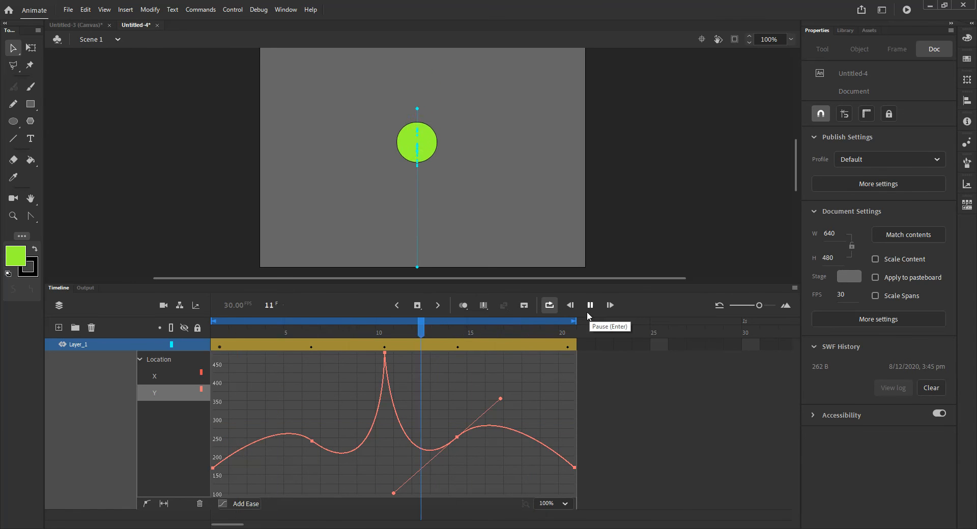
click(590, 306)
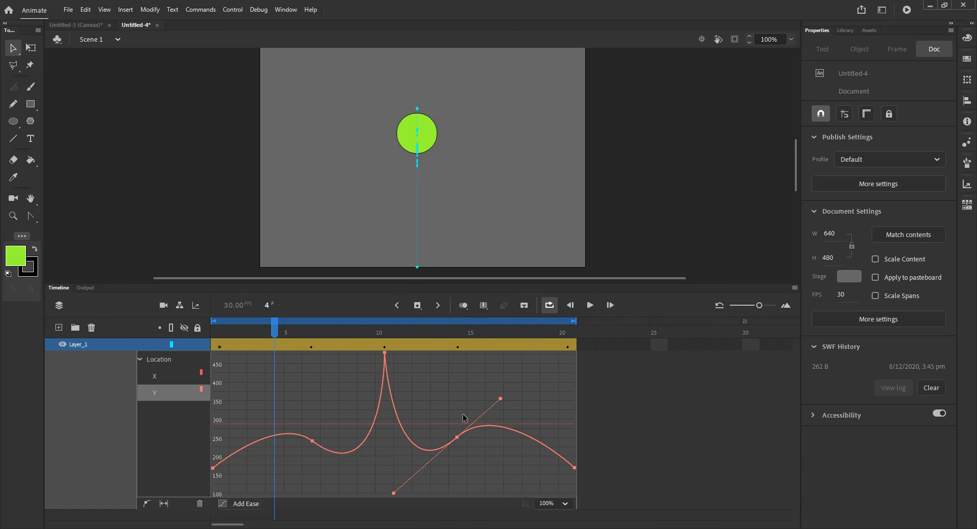
Undo all the tangent handle changes made to the Y curve
key(ctrl+z)
key(ctrl+z)
key(ctrl+z)
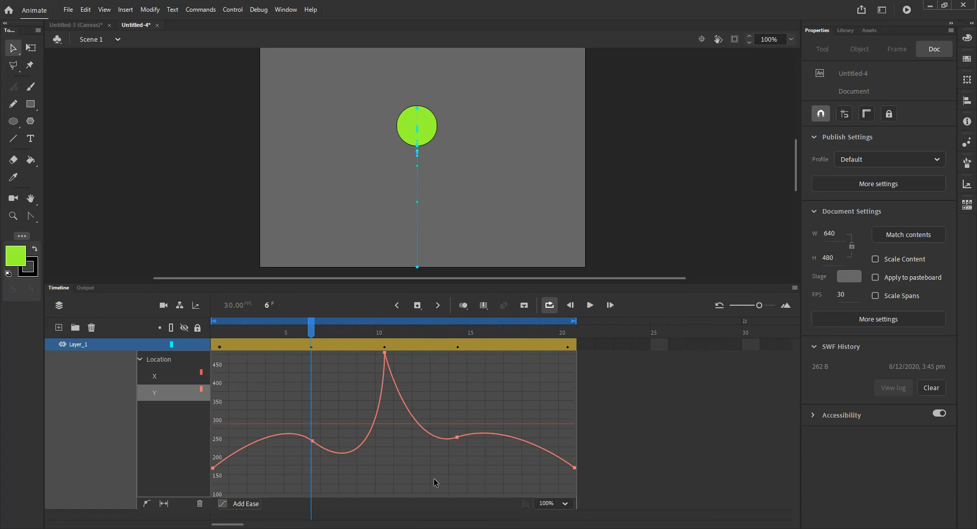
key(ctrl+z)
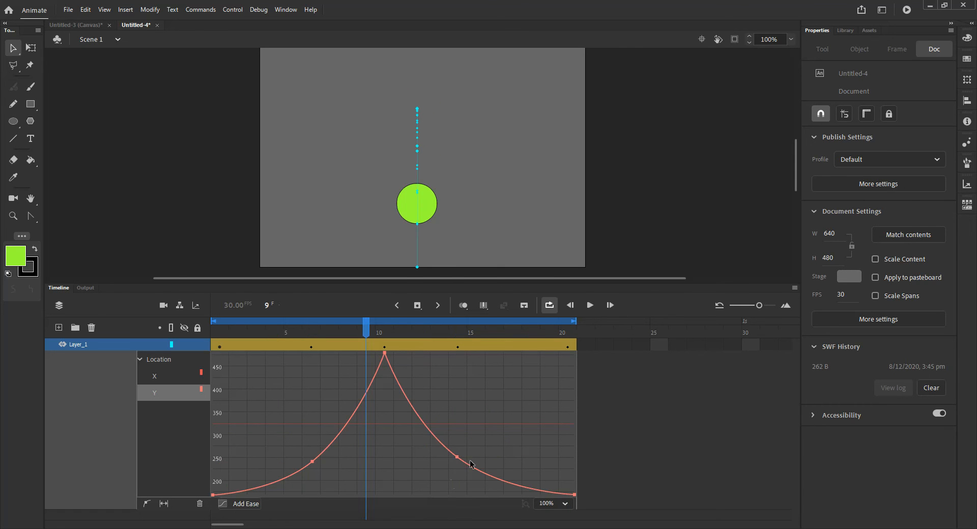
Fine-tune the Y curve's anchor points to about Y 250 at frame 6 and slightly above Y 250 at frame 14
drag(313, 462, 323, 460)
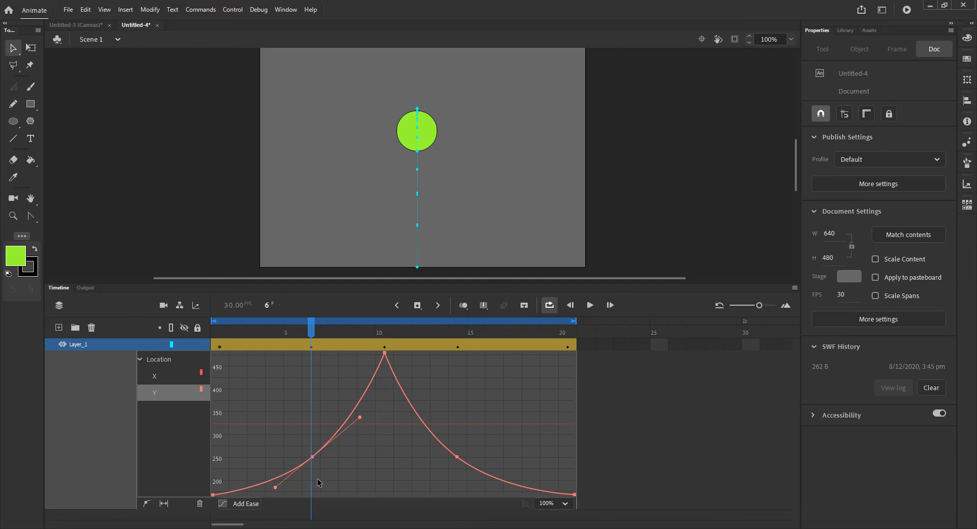
key(ctrl+z)
click(313, 460)
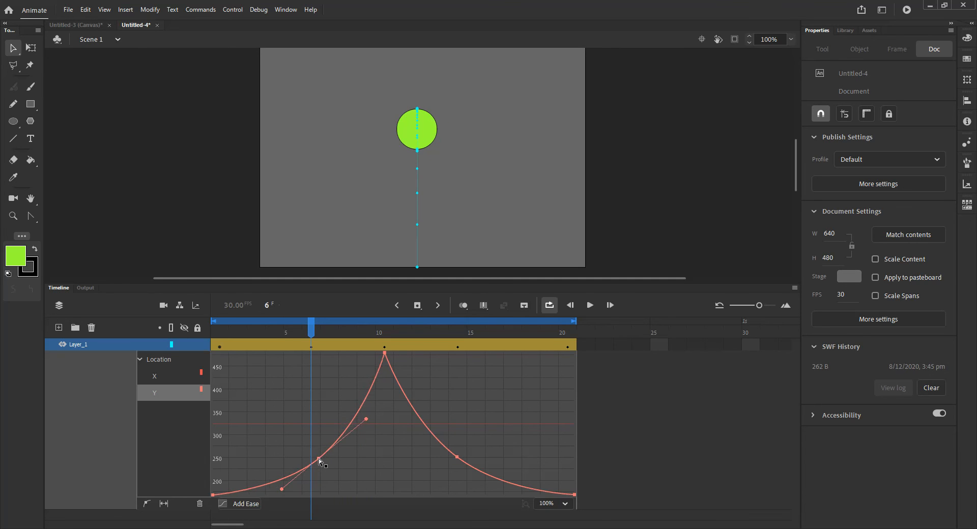
click(457, 461)
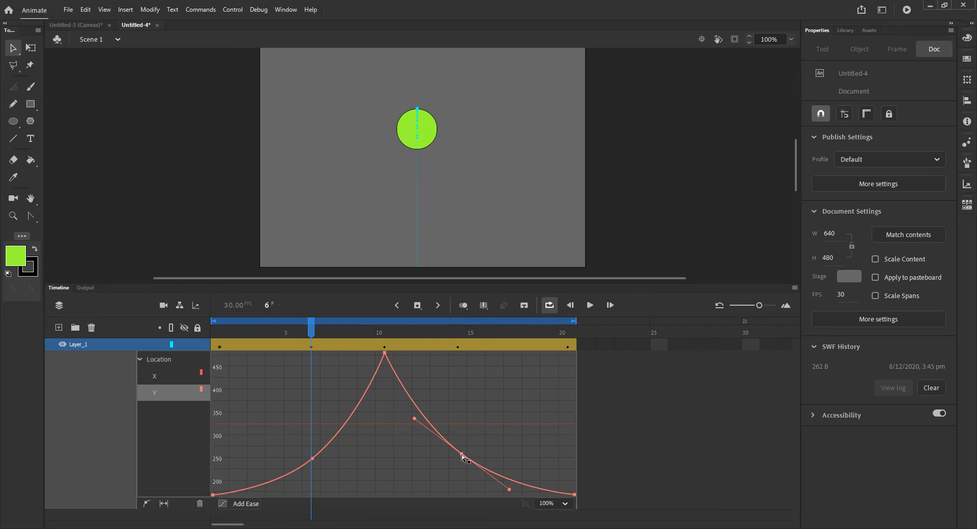
drag(459, 456, 460, 457)
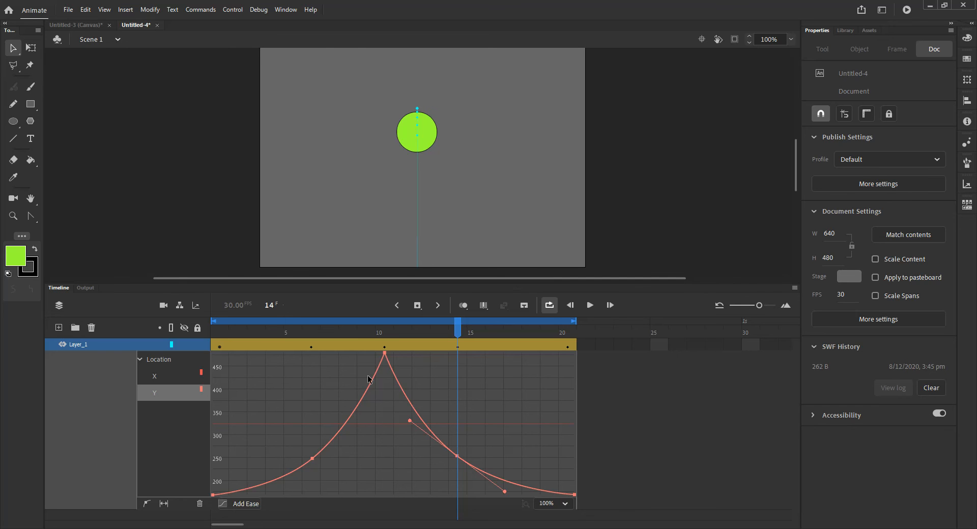
Check the ball's ground contact at frame 10, play the looped bounce and stop the playback
click(385, 332)
mouse_move(385, 330)
mouse_down()
mouse_move(402, 336)
mouse_move(364, 336)
mouse_move(388, 337)
mouse_up()
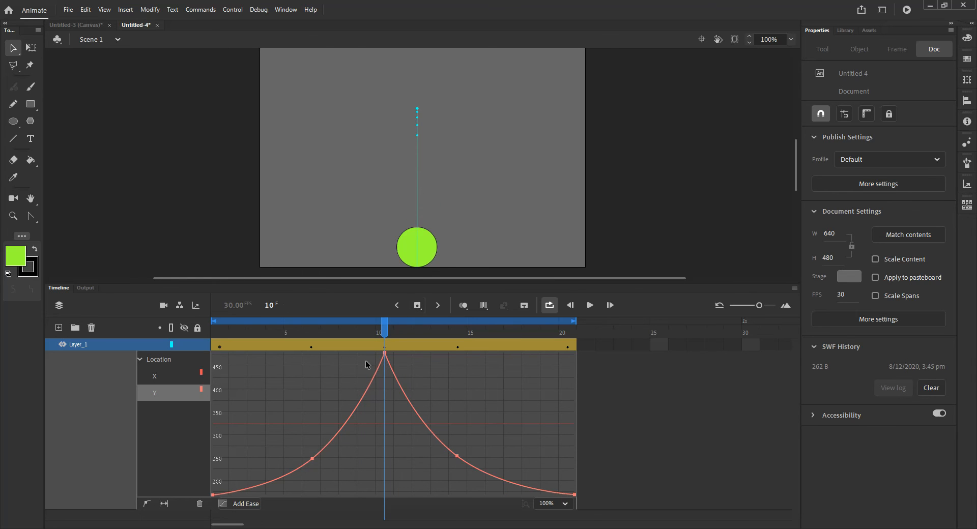
click(589, 305)
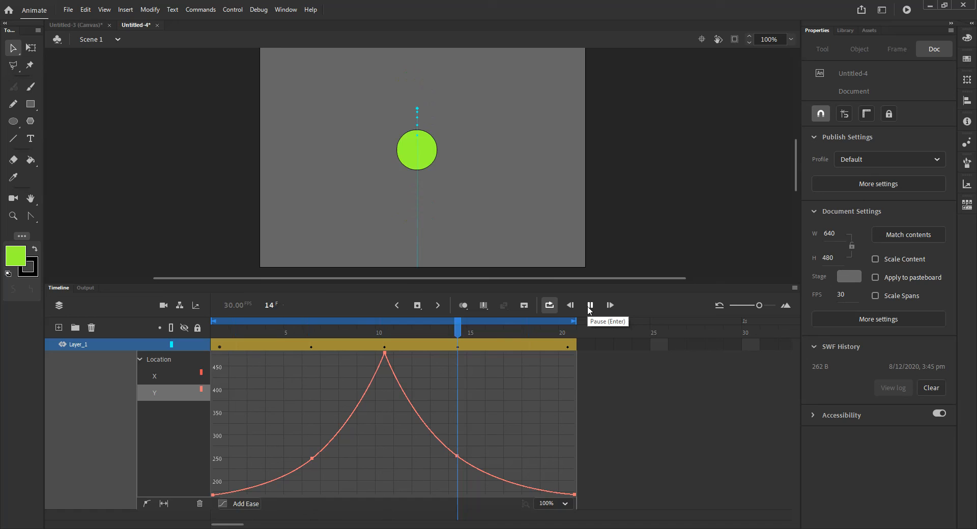
click(590, 305)
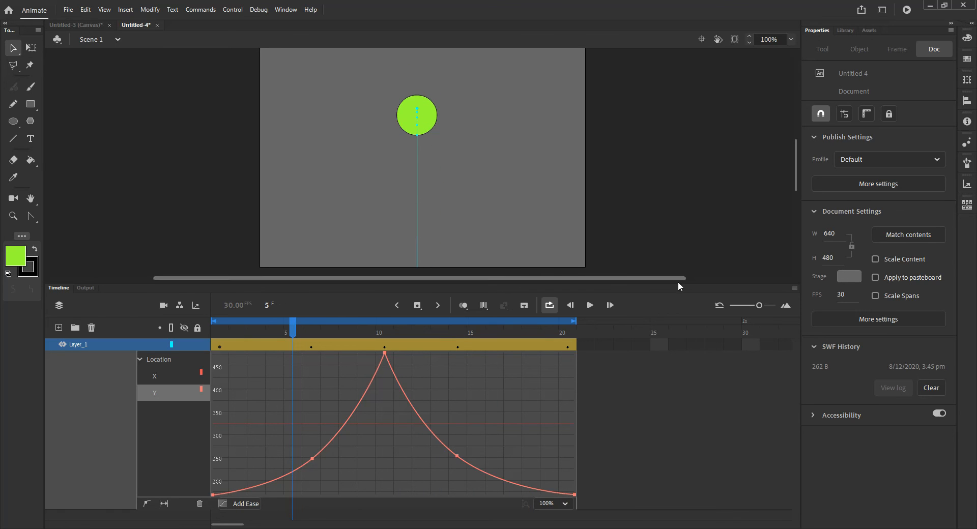
Close the tween's motion graph, reduce the timeline area's height and center the stage in the view
drag(793, 184, 793, 187)
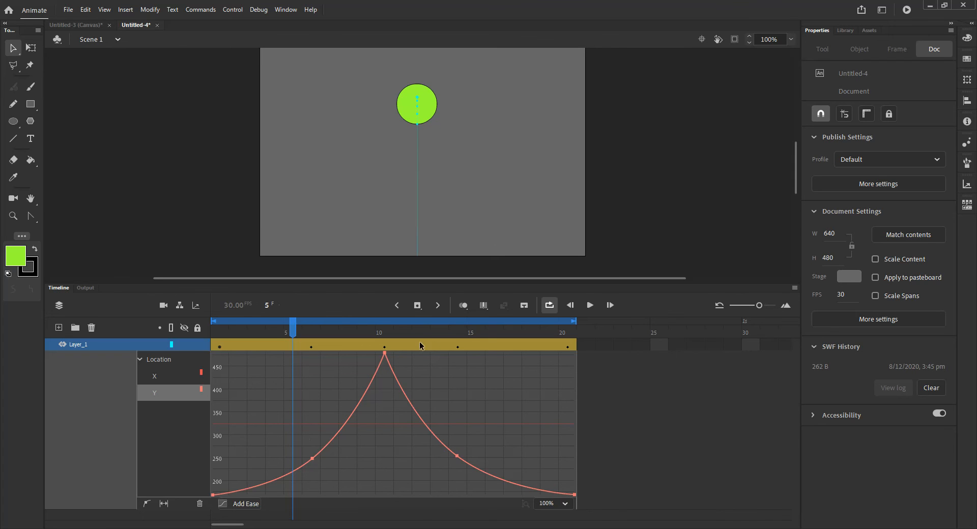
double_click(494, 346)
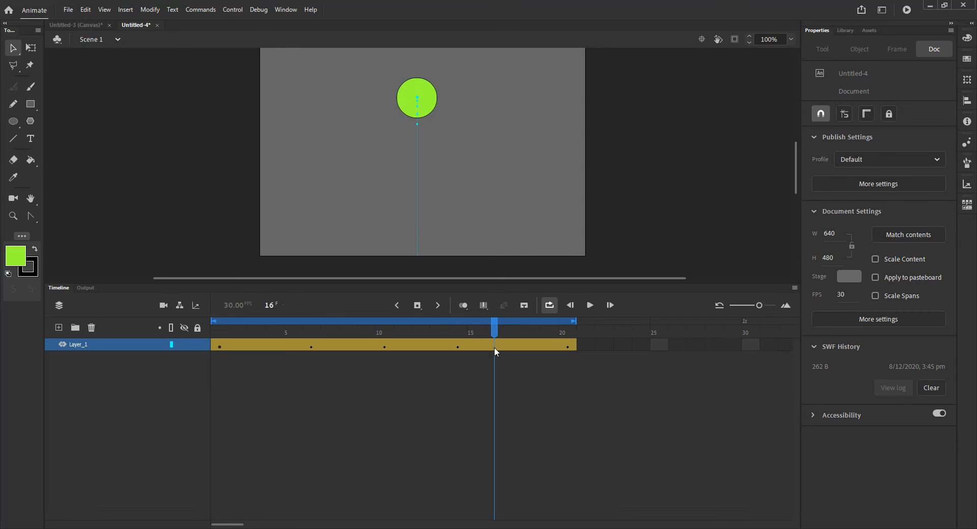
drag(169, 288, 224, 368)
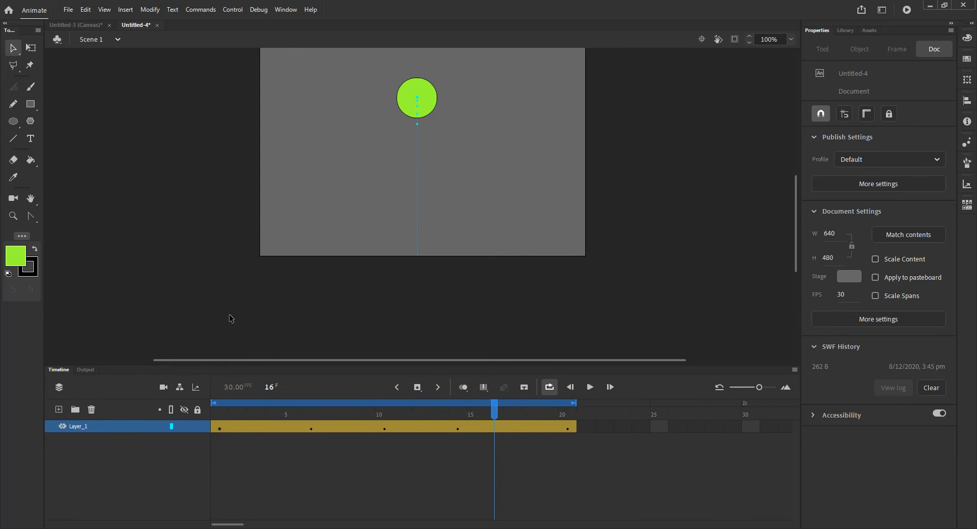
click(702, 40)
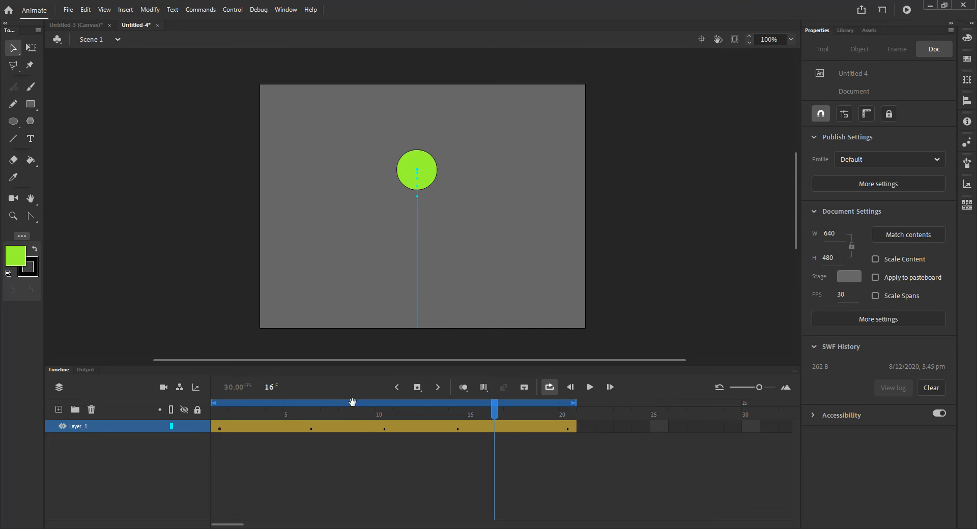
Scrub between frames 9 and 11 to examine the ball's position just before, at and after the ground contact
click(366, 414)
click(381, 415)
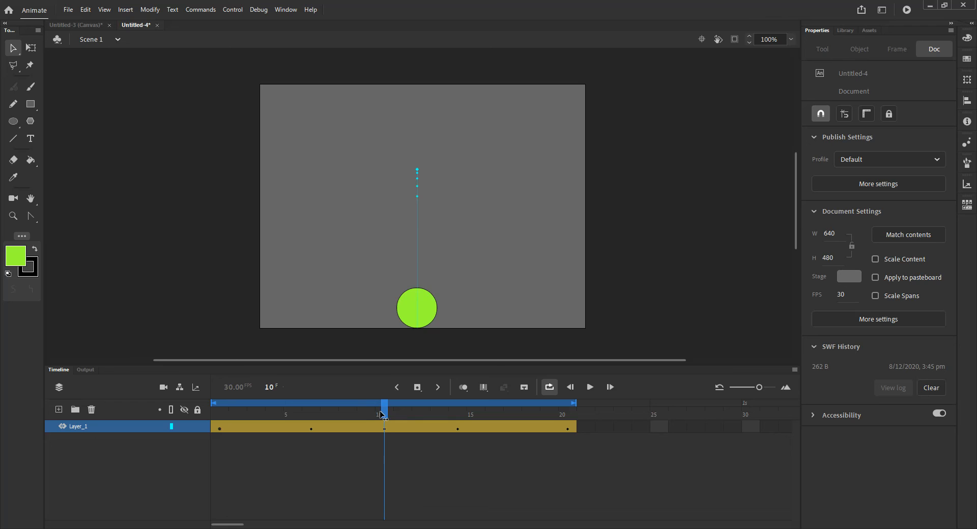
drag(381, 415, 370, 416)
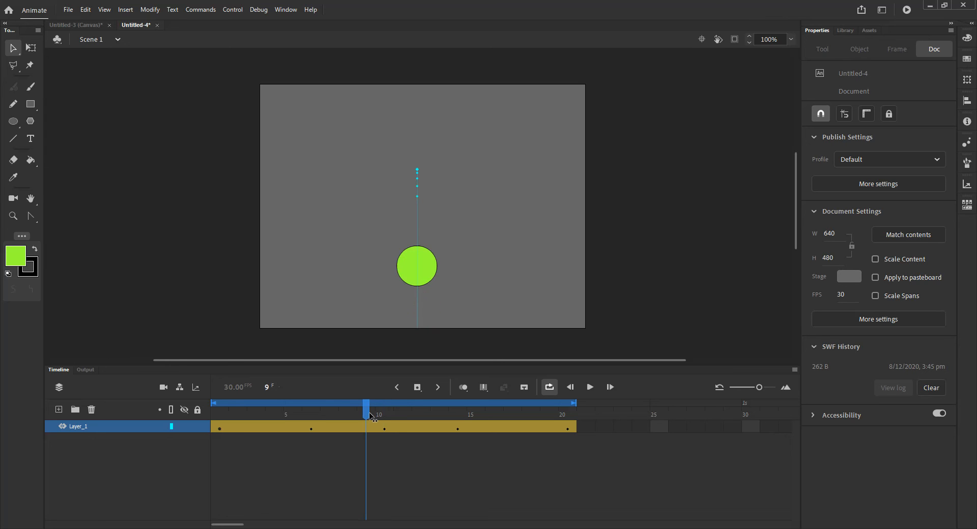
drag(371, 415, 381, 415)
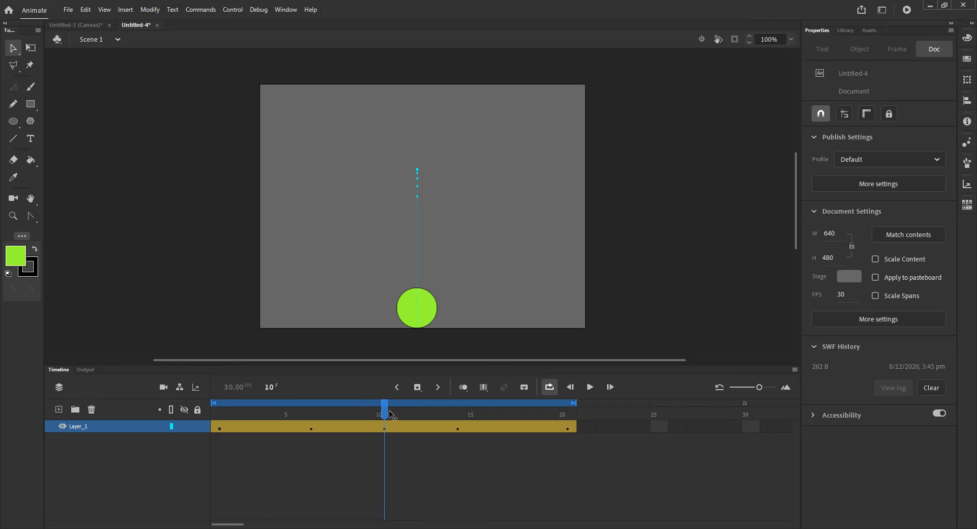
drag(391, 414, 401, 415)
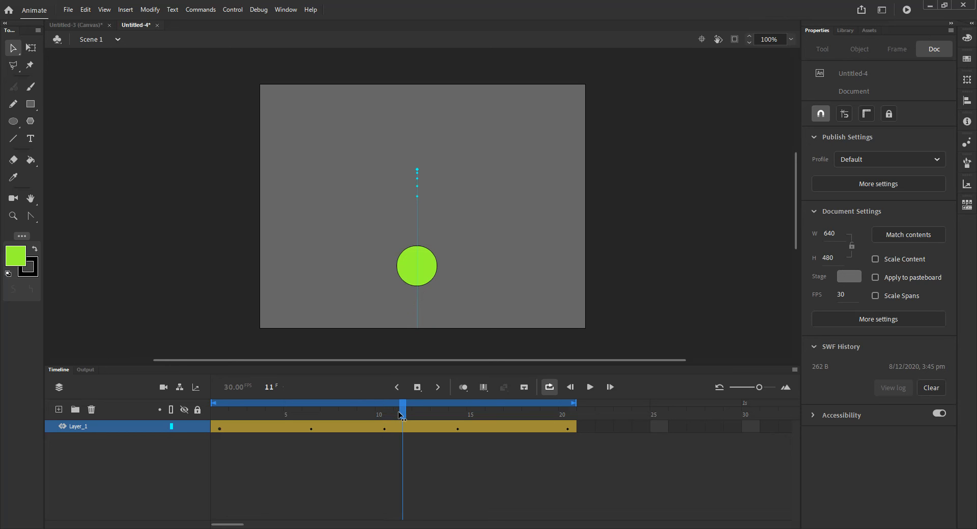
drag(400, 415, 384, 425)
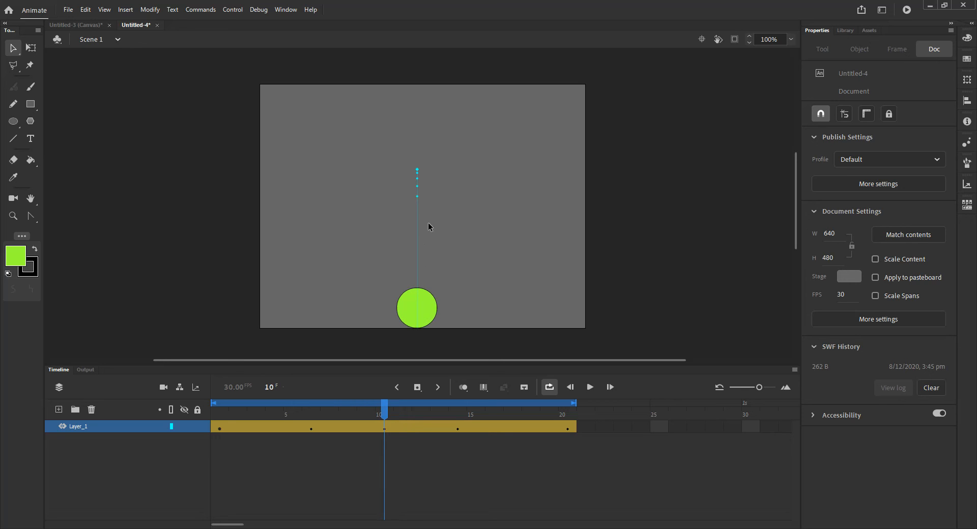
Copy the ball's properties from the frame 10 keyframe and paste them onto frame 9 of the tween
mouse_move(383, 416)
mouse_down()
mouse_move(218, 433)
mouse_move(514, 442)
mouse_move(377, 451)
mouse_move(384, 428)
mouse_up()
click(384, 428)
right_click(384, 428)
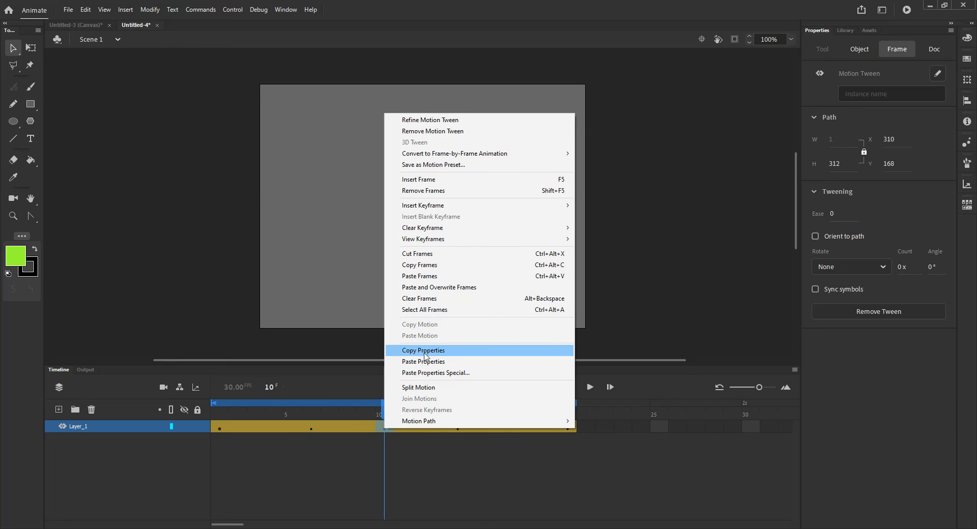
click(425, 351)
click(367, 429)
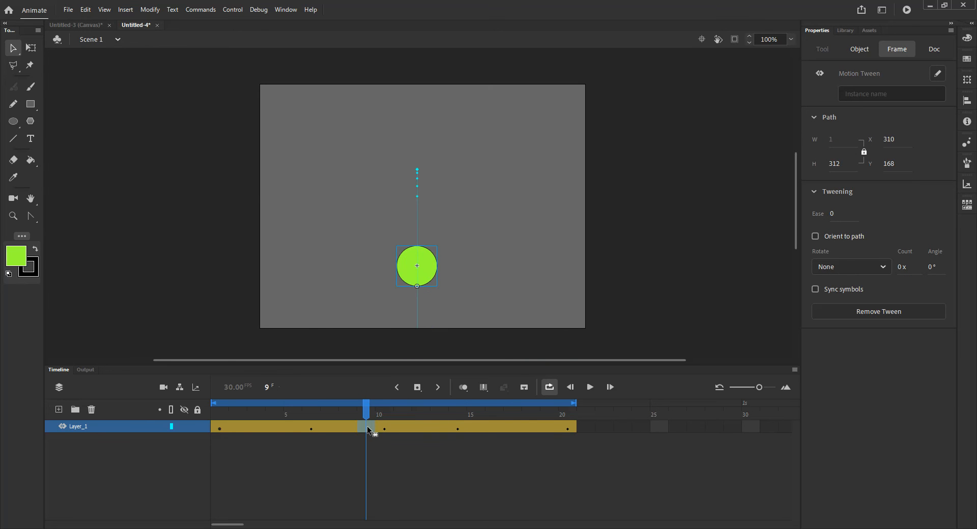
right_click(367, 429)
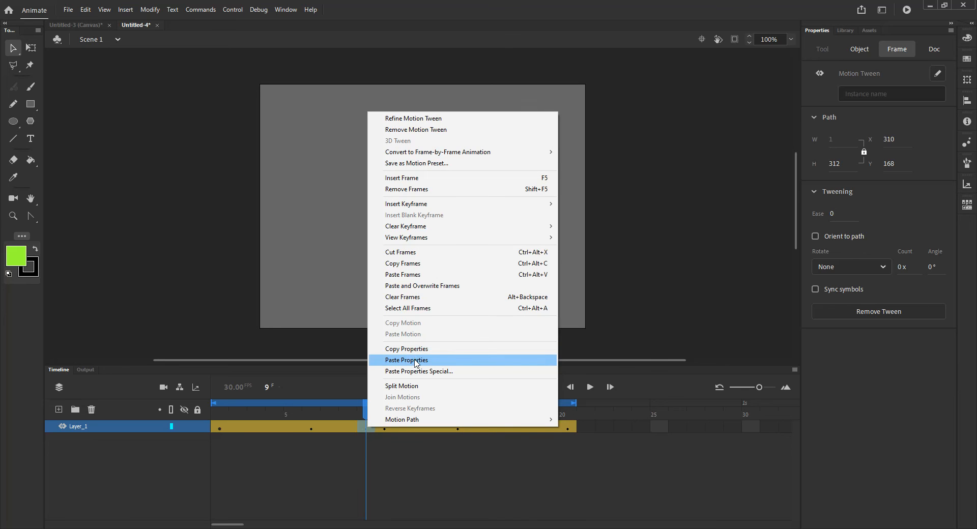
click(415, 360)
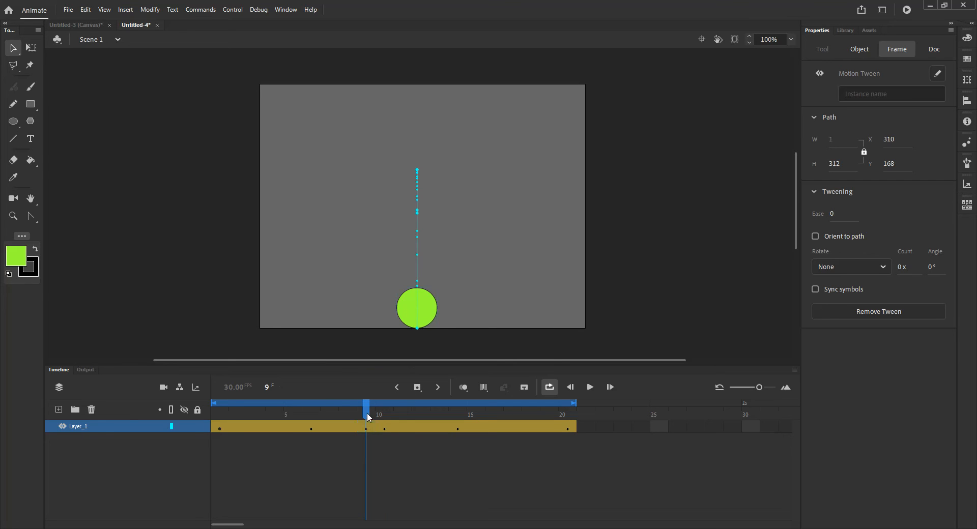
Paste the copied ground-contact properties onto frame 11 of the tween
drag(374, 418, 403, 418)
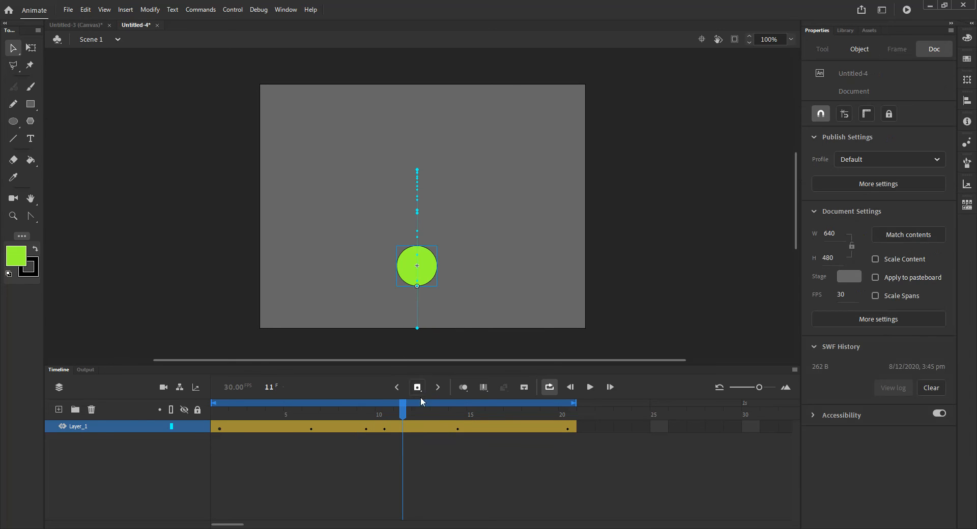
click(401, 426)
right_click(402, 427)
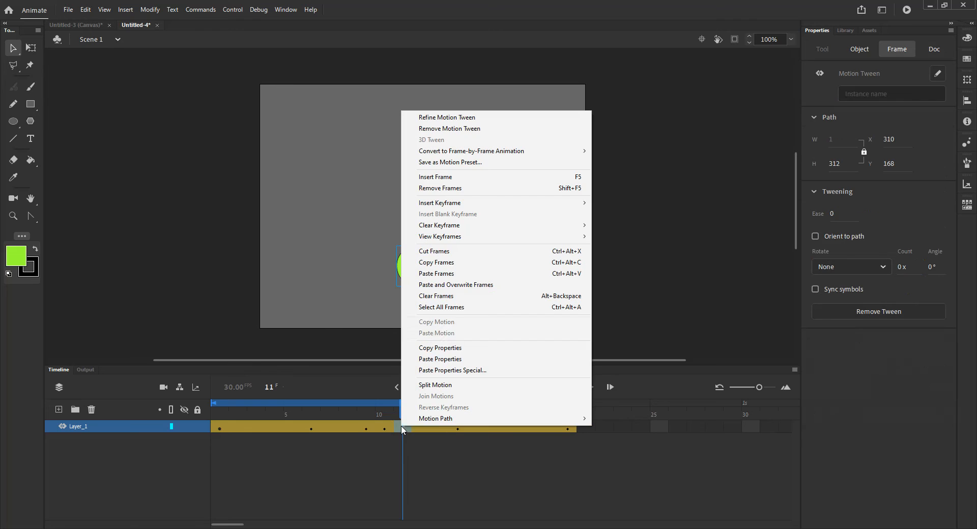
click(449, 362)
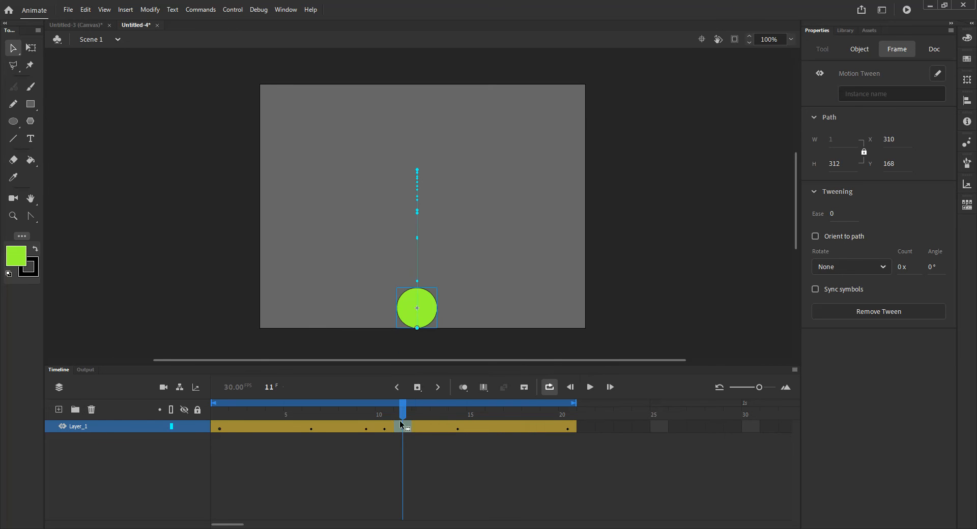
Try squashing the ball to about half its height at frame 10 with Free Transform, check other frames, and undo the squash
drag(401, 408, 387, 429)
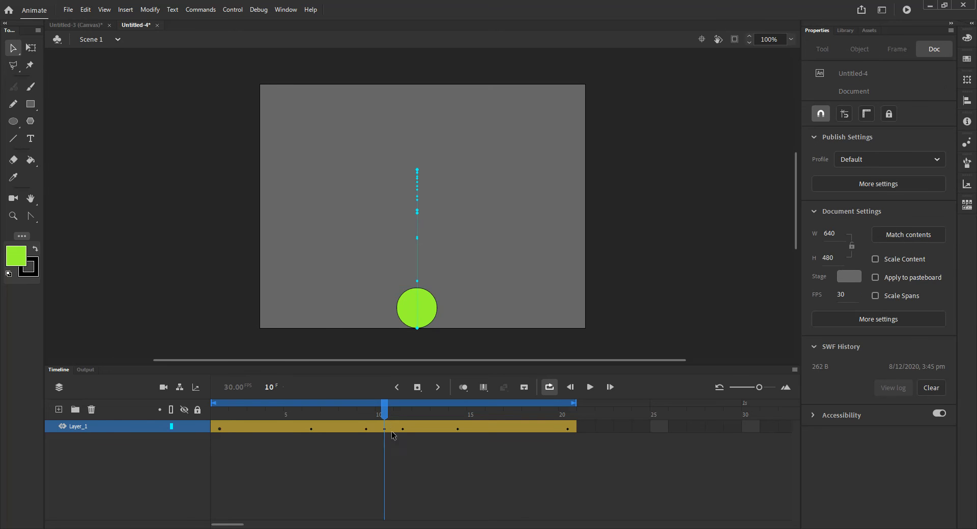
click(385, 428)
click(413, 296)
click(416, 301)
click(30, 49)
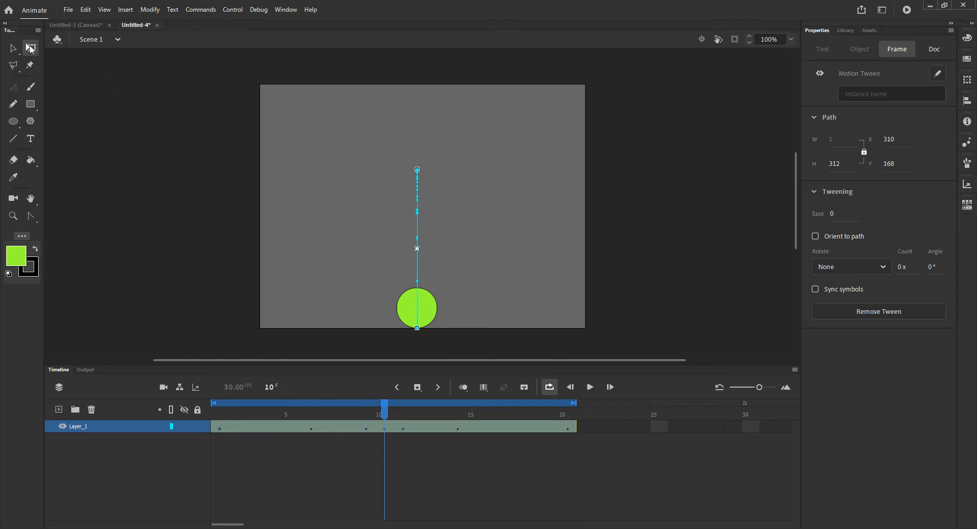
click(237, 474)
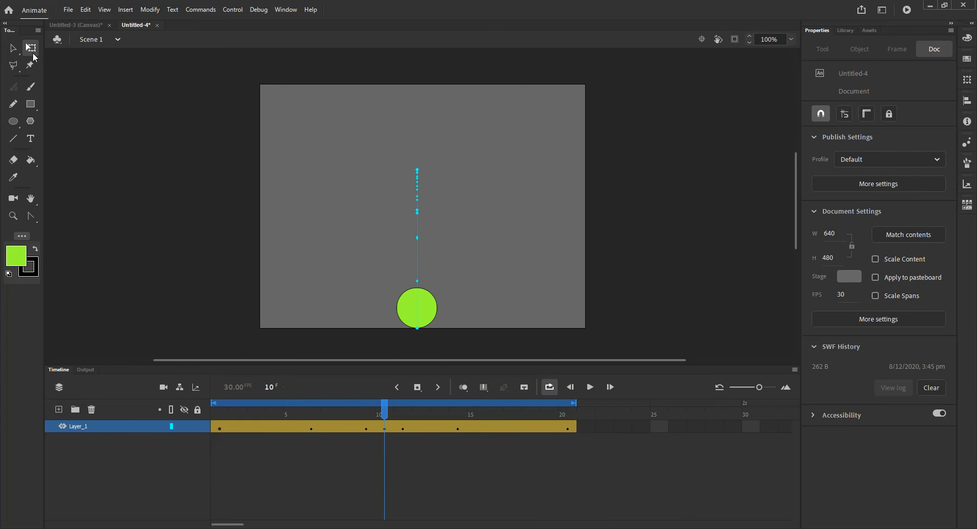
click(409, 316)
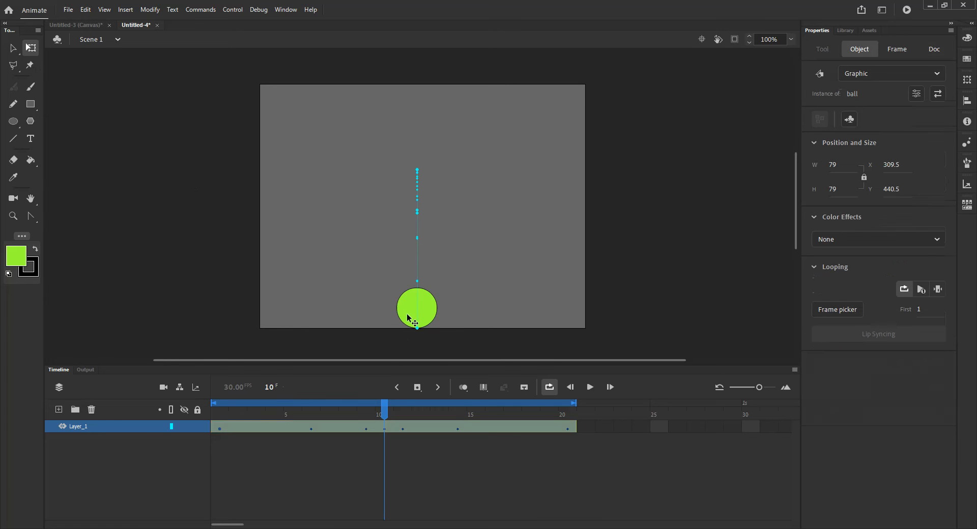
drag(417, 288, 417, 307)
drag(387, 424, 557, 463)
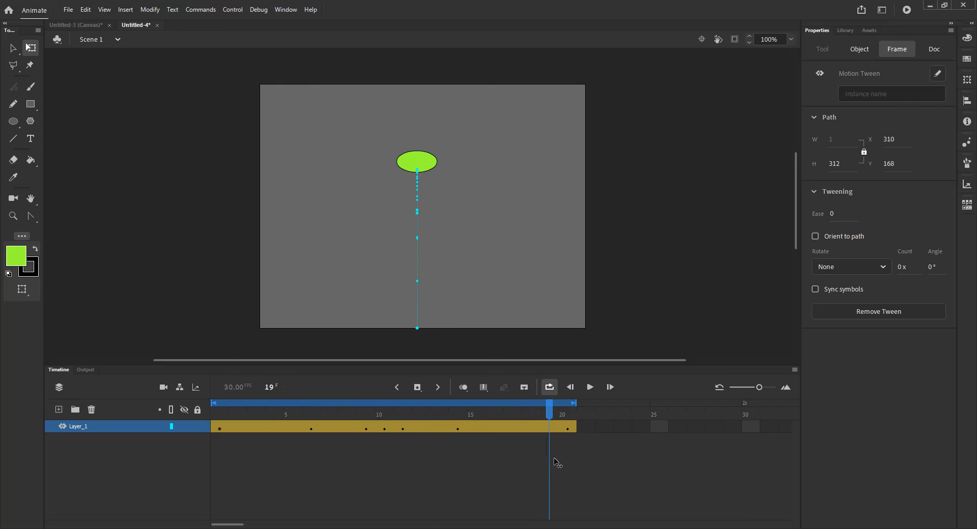
click(384, 427)
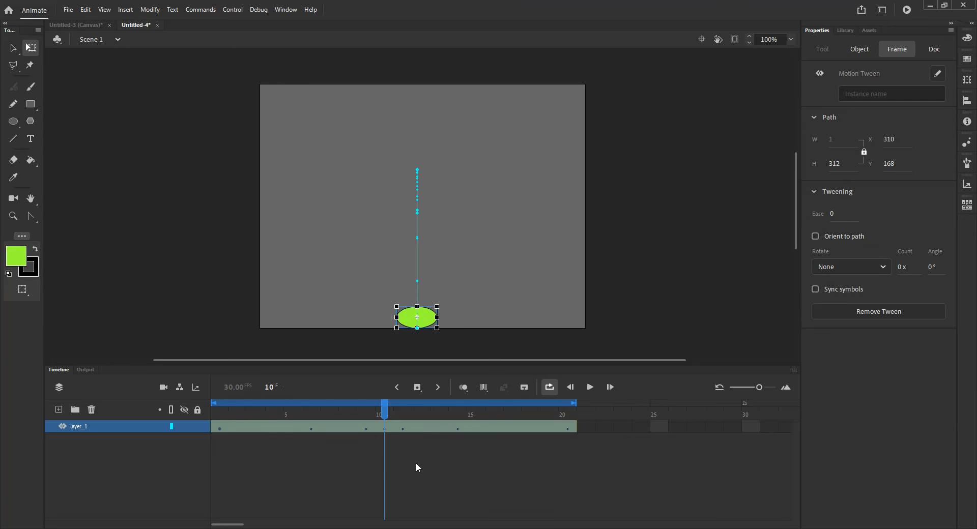
key(ctrl+z)
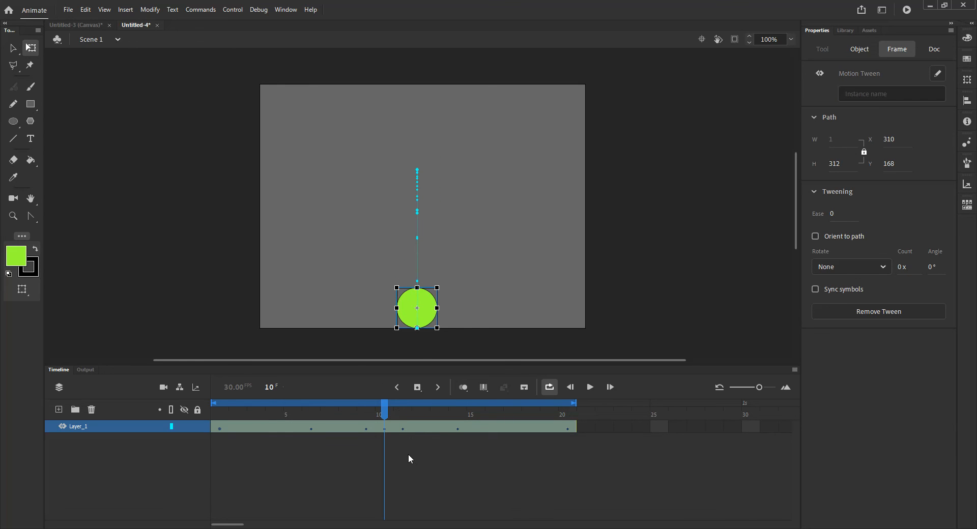
Try squashing the ball to about a third of its height on the frame 10 keyframe, and revert it to round
click(353, 471)
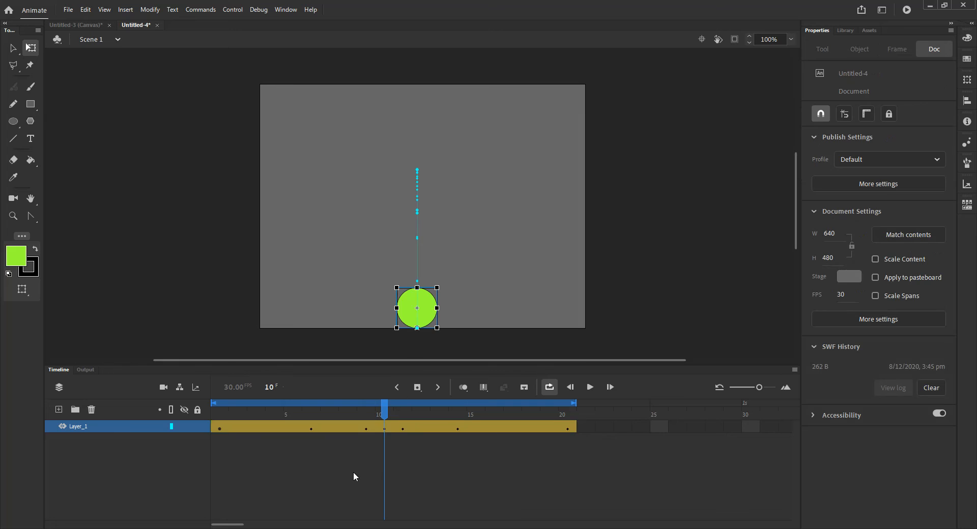
click(384, 427)
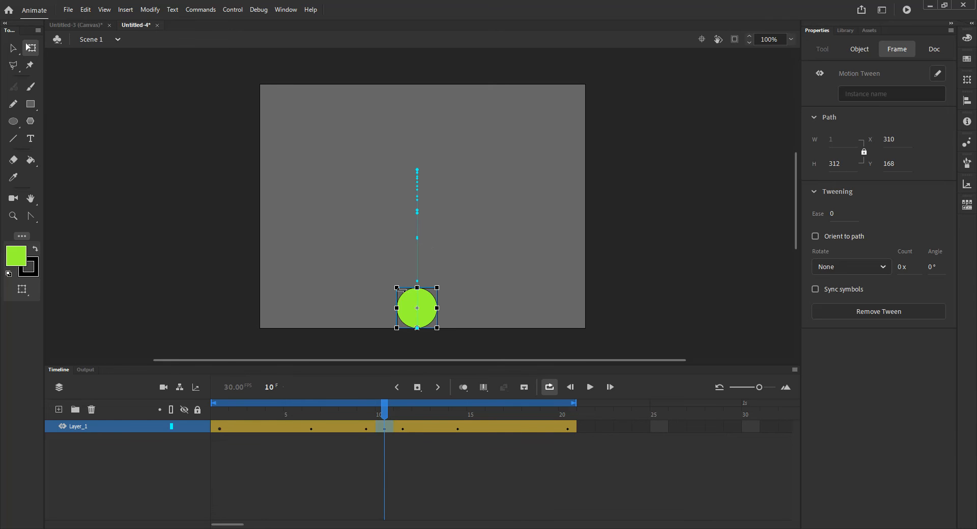
drag(417, 288, 417, 311)
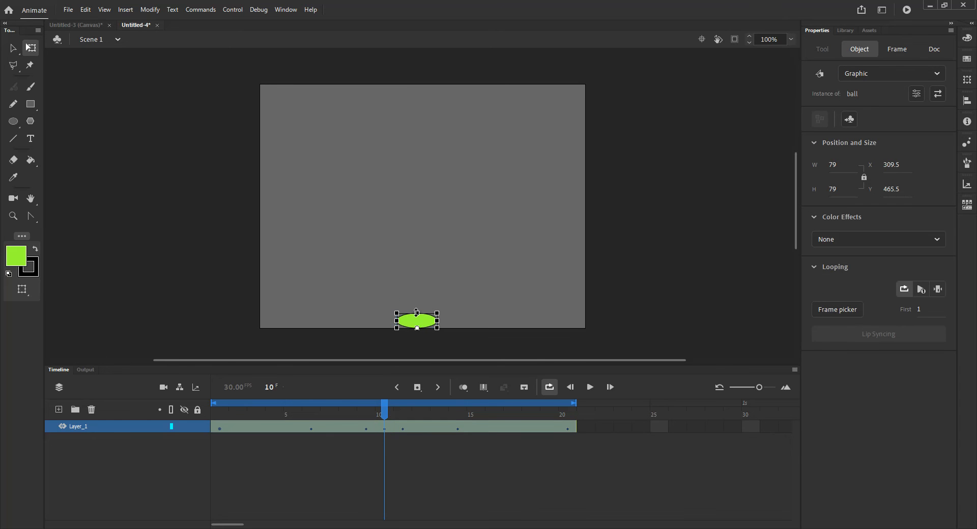
click(398, 433)
click(369, 423)
click(385, 426)
click(392, 443)
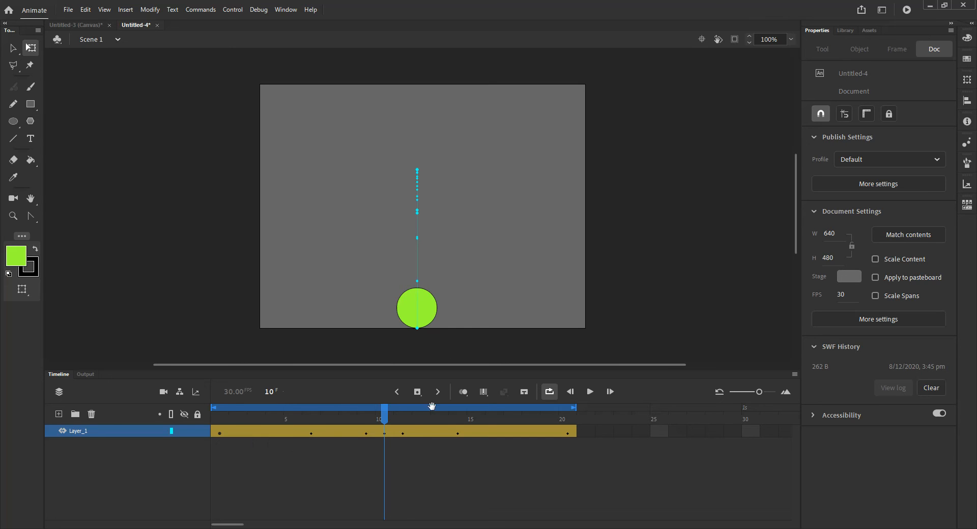
Squash the ball vertically at frame 10 to a height of about 39, keeping its base on the ground
drag(385, 417, 366, 431)
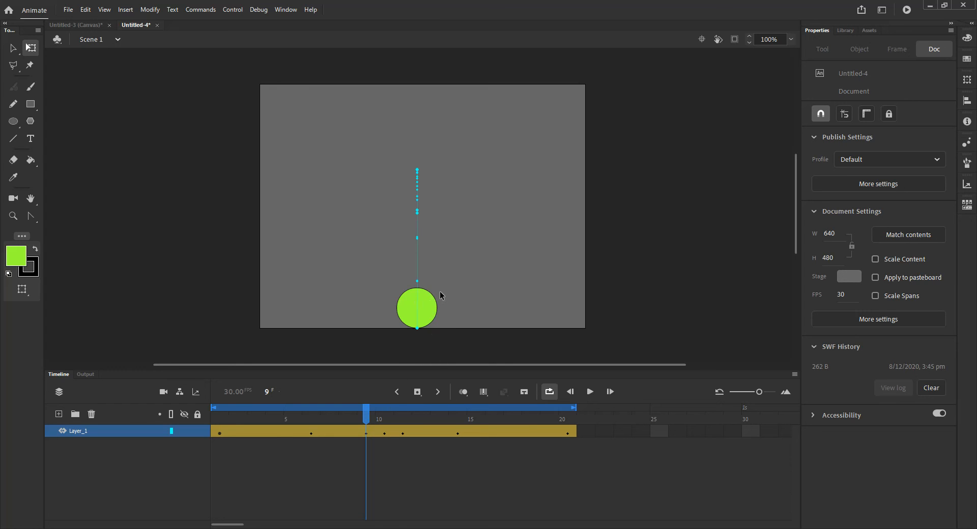
click(384, 421)
click(427, 299)
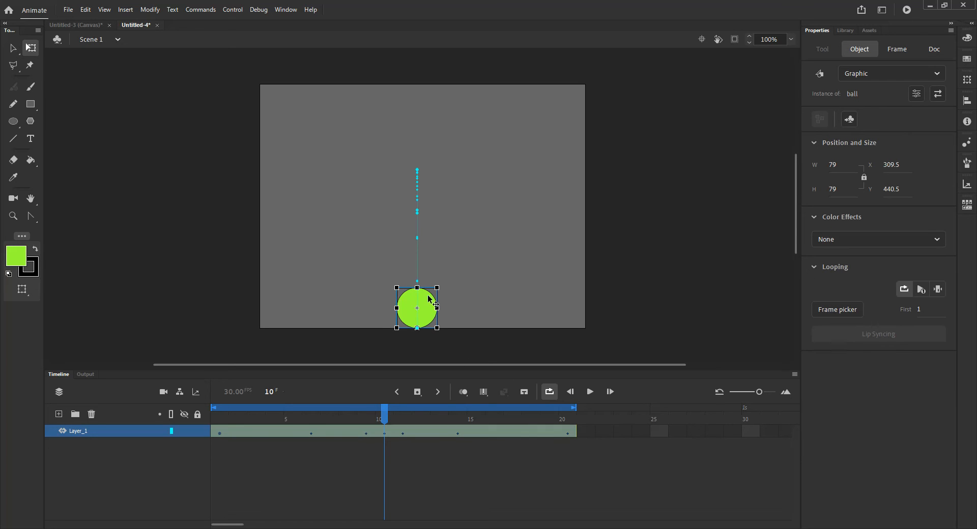
drag(417, 288, 418, 308)
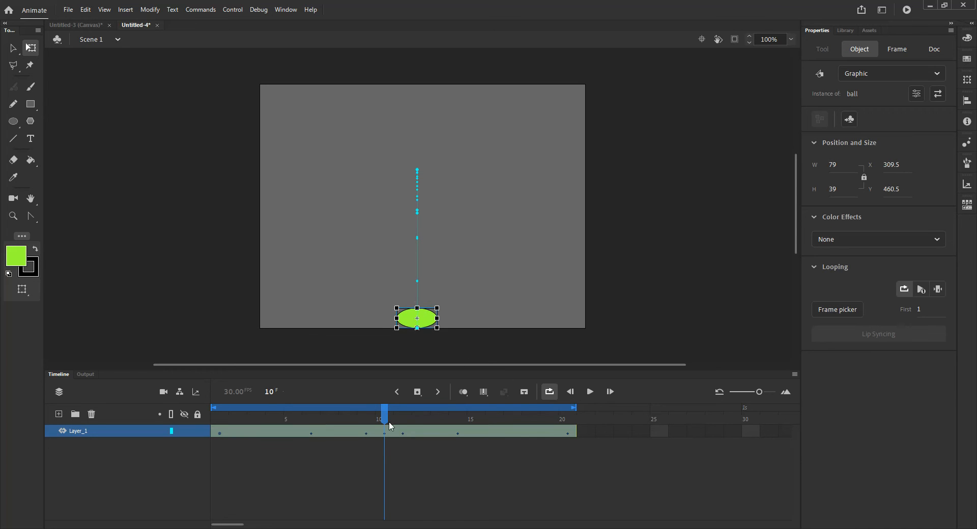
drag(385, 419, 220, 432)
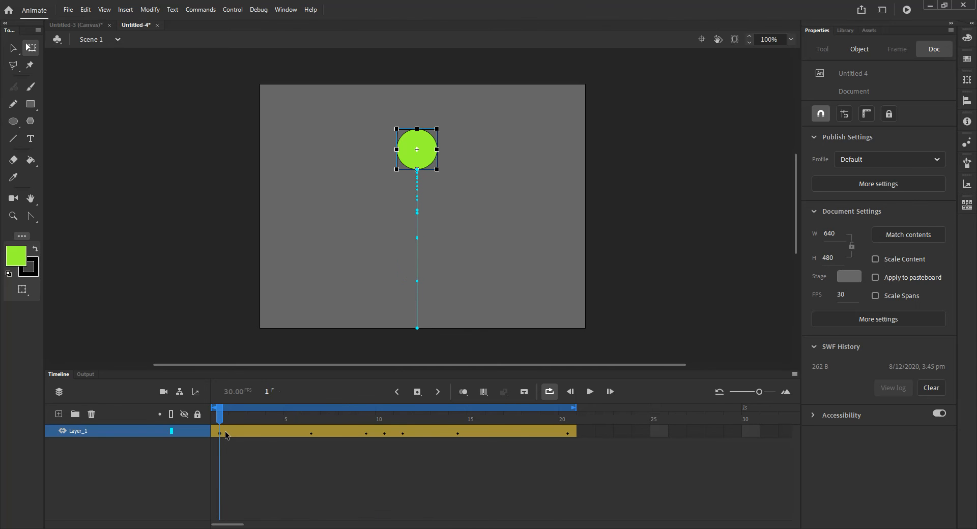
click(384, 431)
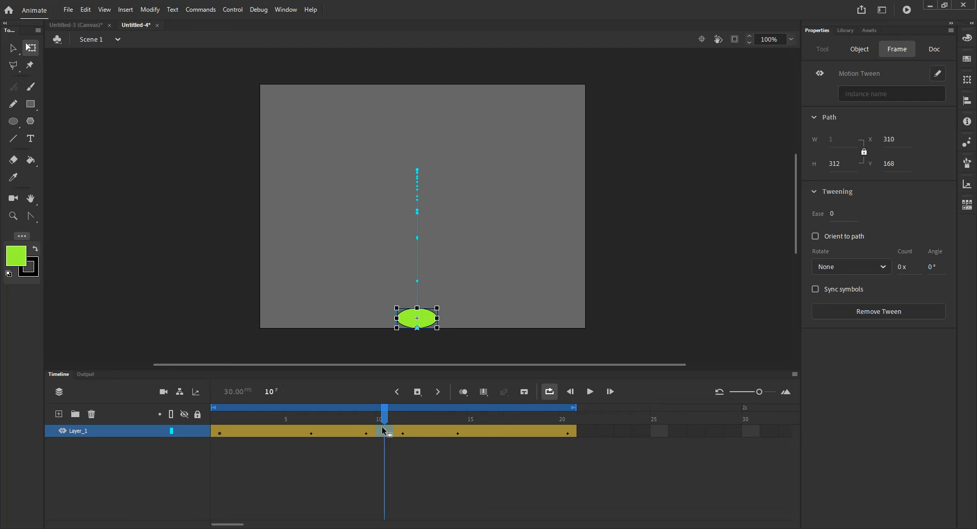
Paste the copied round-ball properties onto the frame 9 keyframe and compare it with frame 10
click(368, 434)
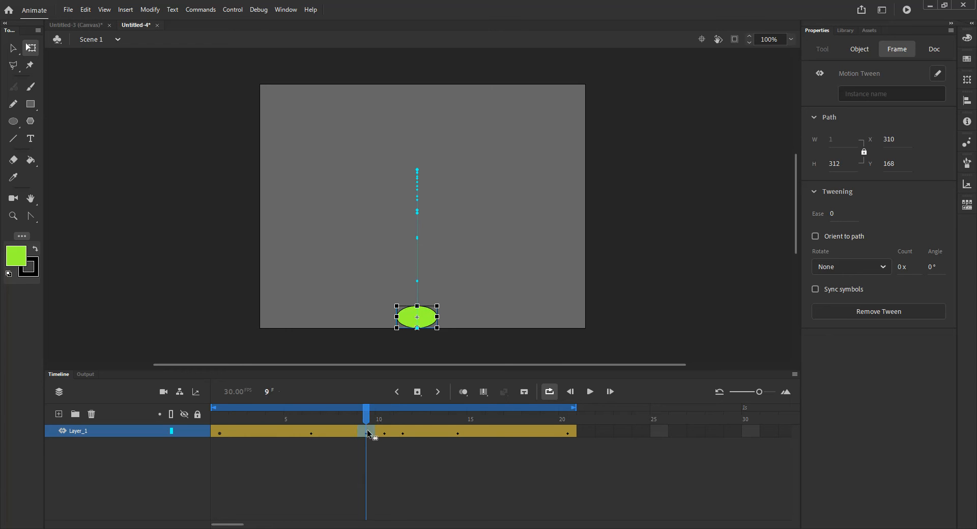
right_click(369, 433)
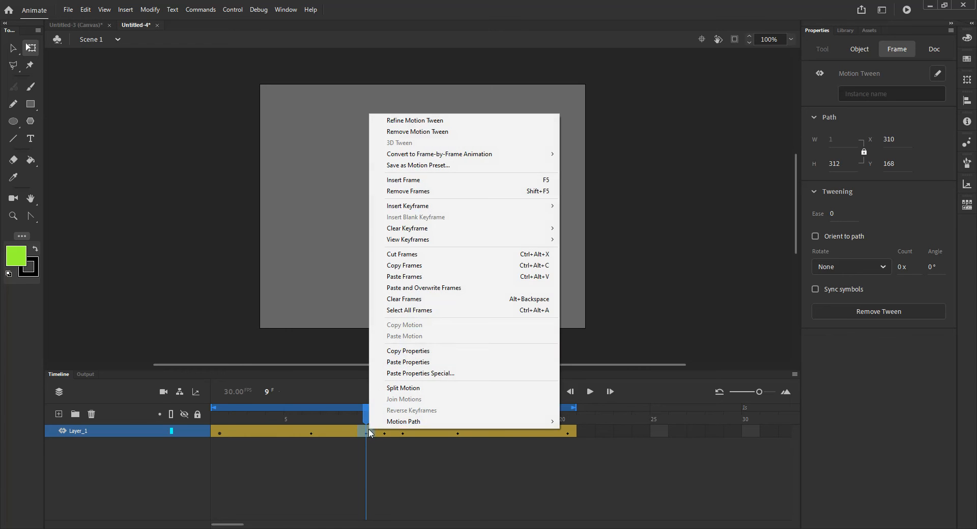
click(409, 361)
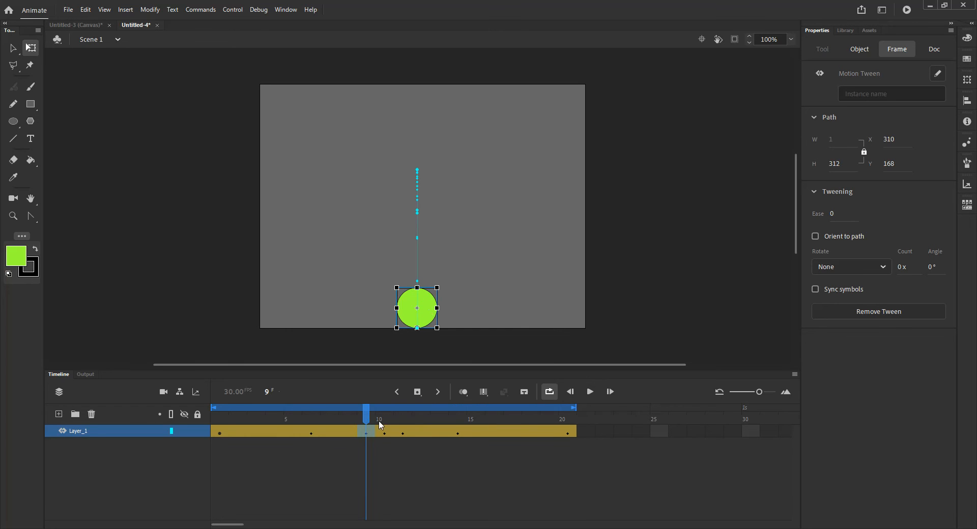
mouse_move(366, 420)
mouse_down()
mouse_move(346, 419)
mouse_move(365, 421)
mouse_up()
click(383, 428)
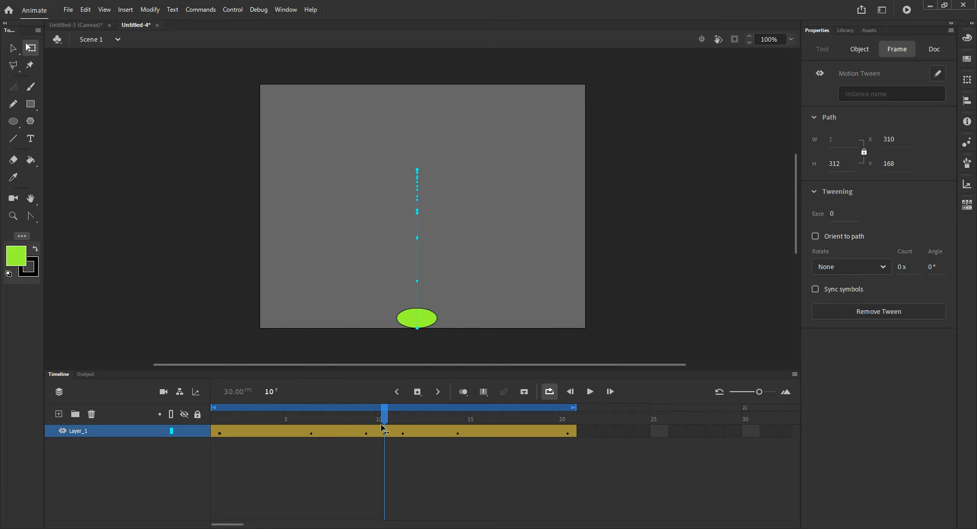
Paste the copied round-ball properties onto the frame 11 keyframe, just after the squash
click(401, 430)
right_click(404, 430)
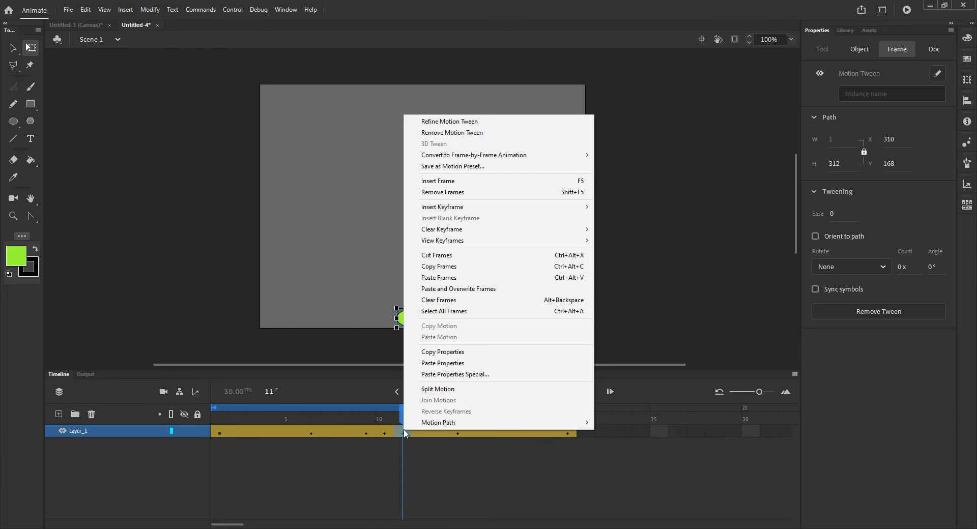
click(435, 364)
Scrub on to frame 12, test the movie to review the bounce with its squash, and close the preview
drag(405, 411, 421, 422)
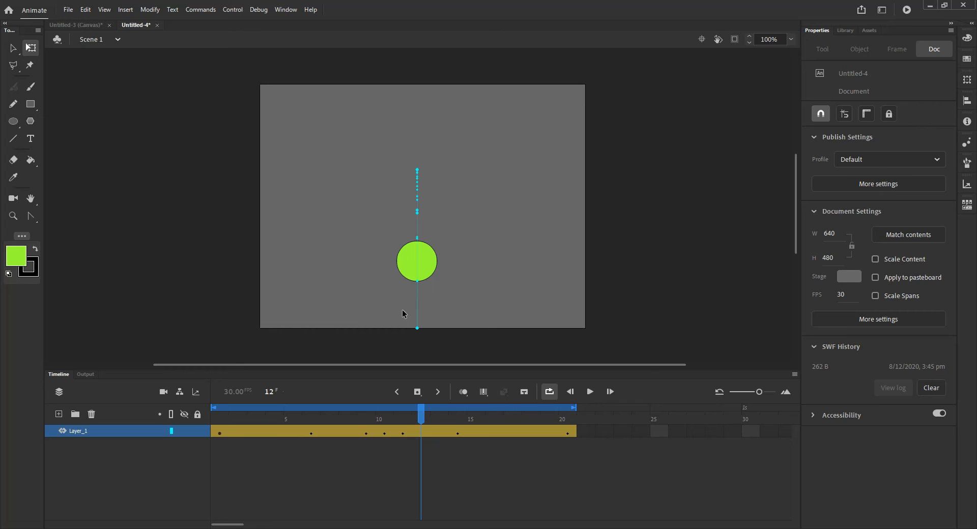
key(ctrl+Return)
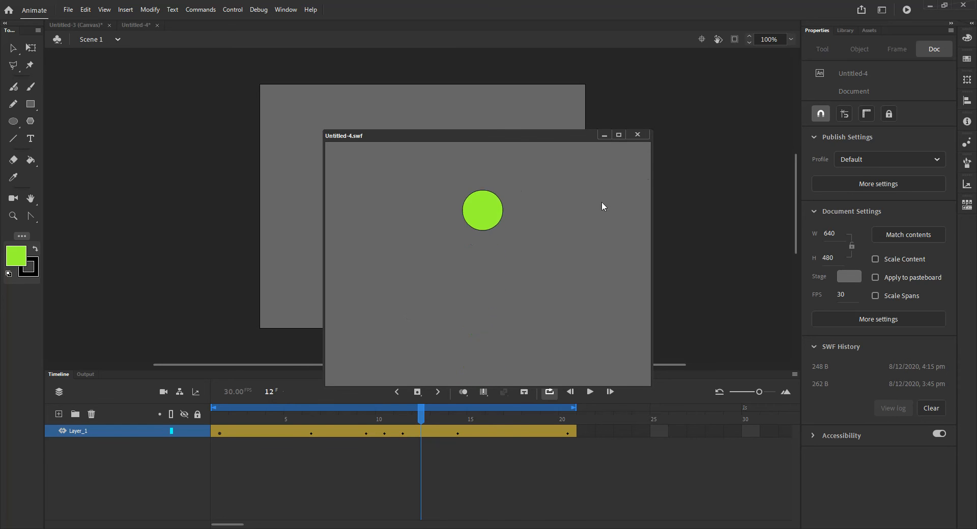
click(638, 135)
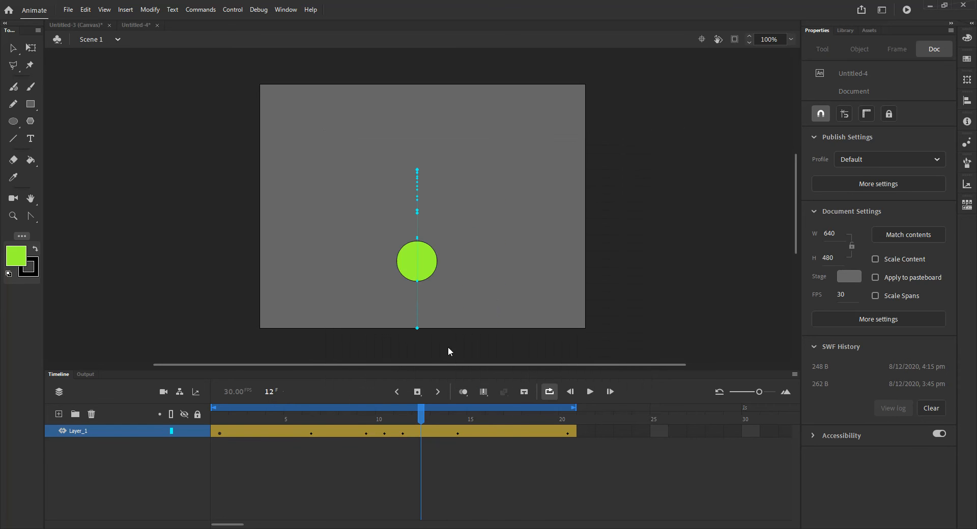
click(337, 432)
right_click(334, 432)
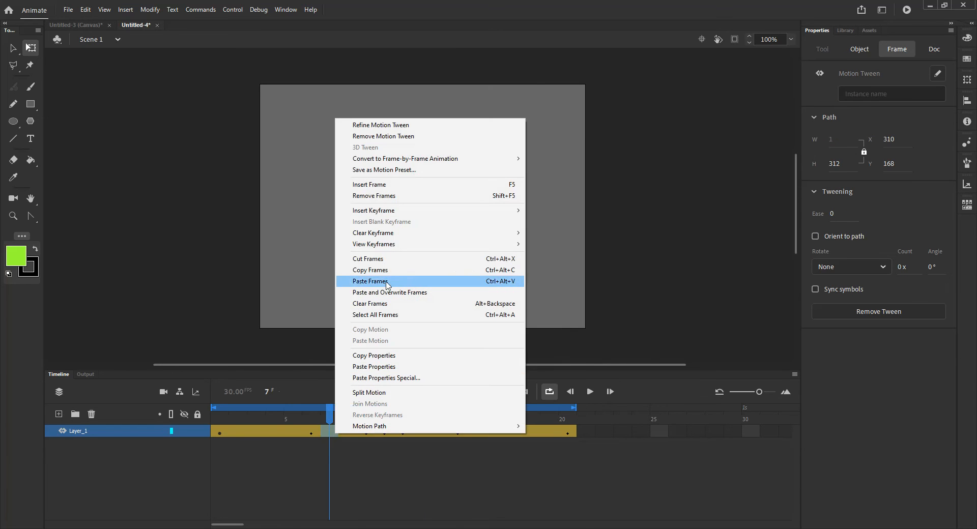
mouse_move(454, 212)
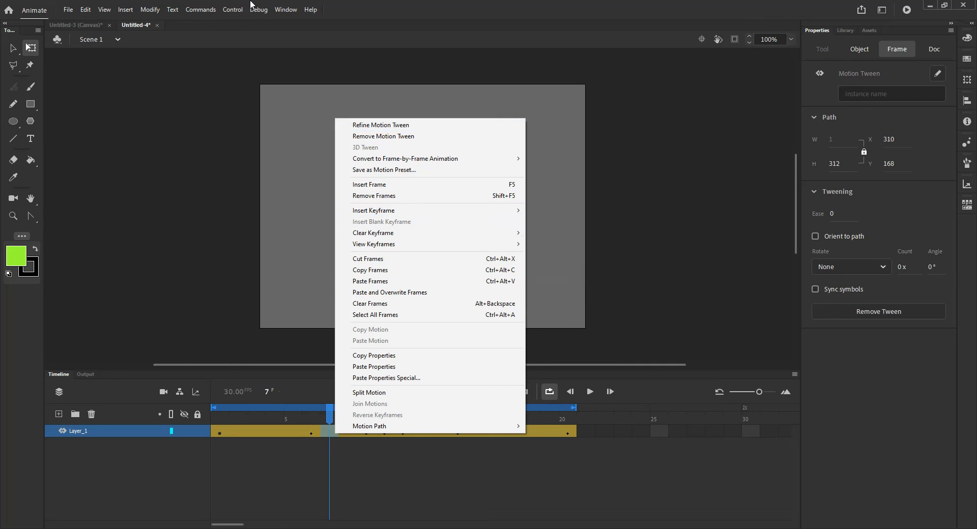
click(367, 6)
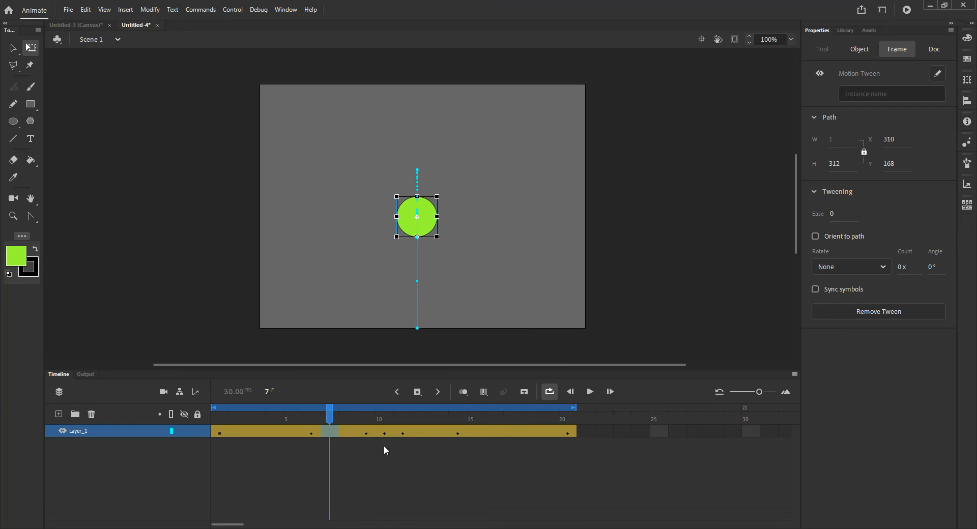
drag(349, 418, 379, 418)
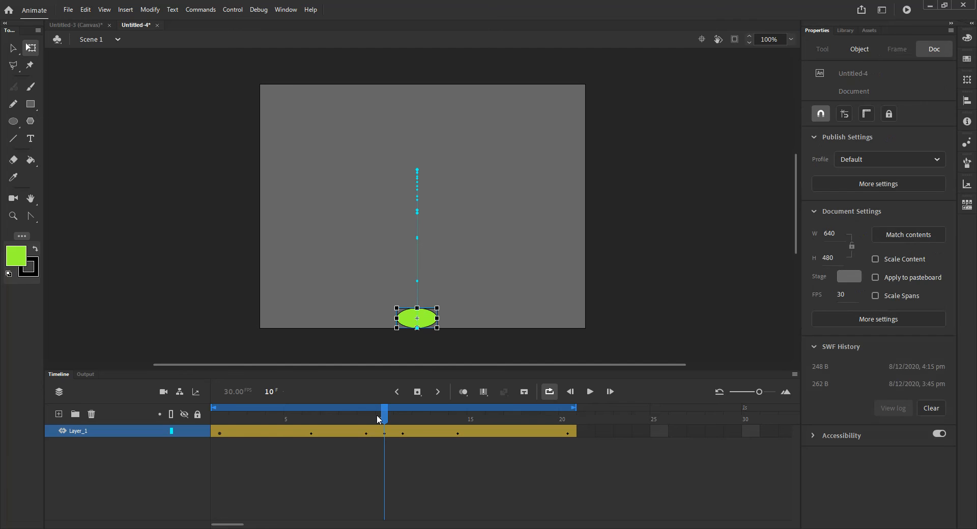